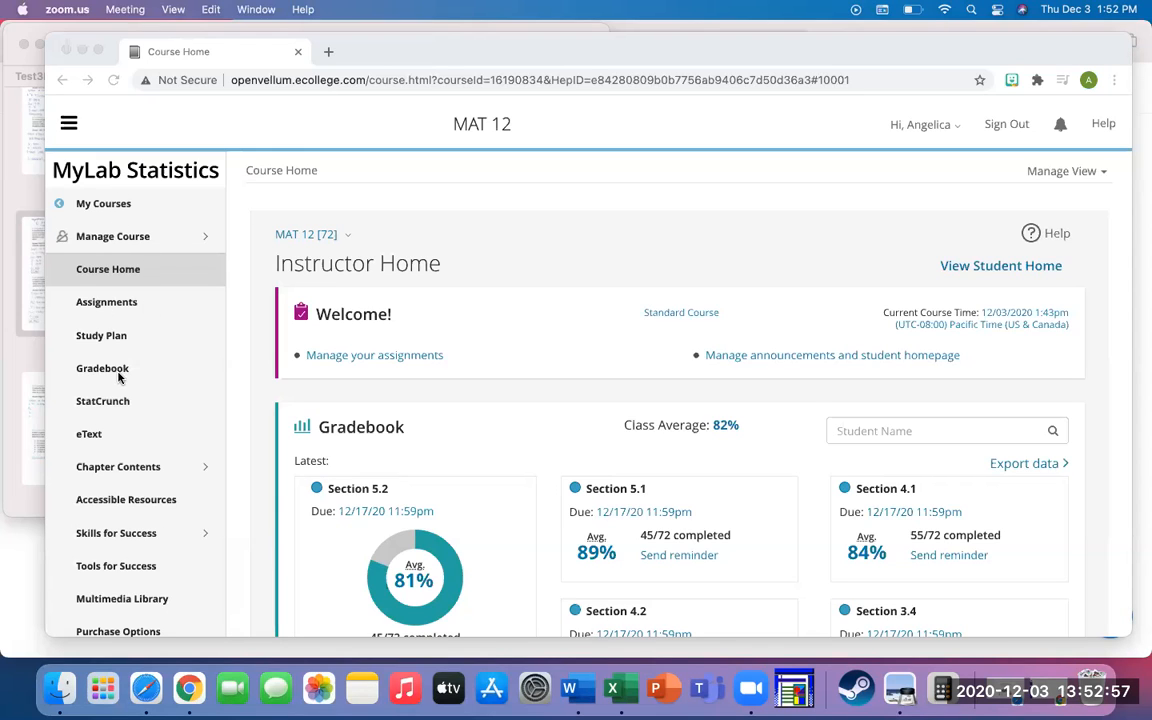
Step: Launch the StatCrunch data table from the course's StatCrunch page and move its browser window to uncover the review document
left_click(116, 399)
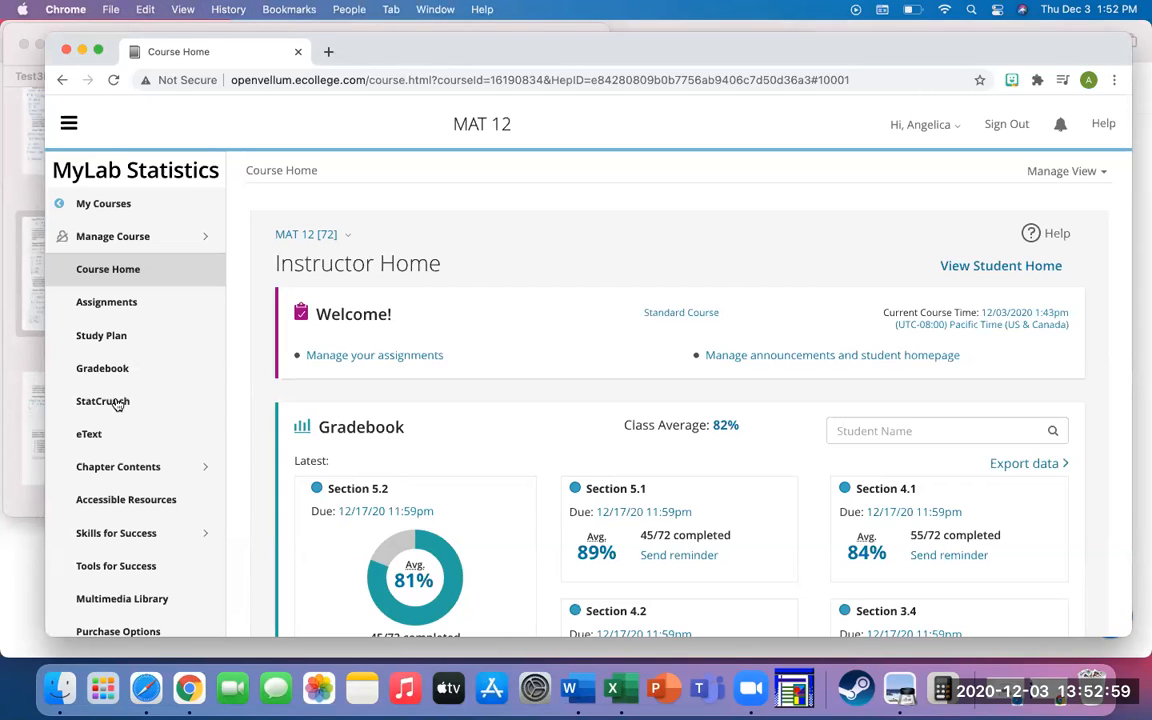
left_click(116, 401)
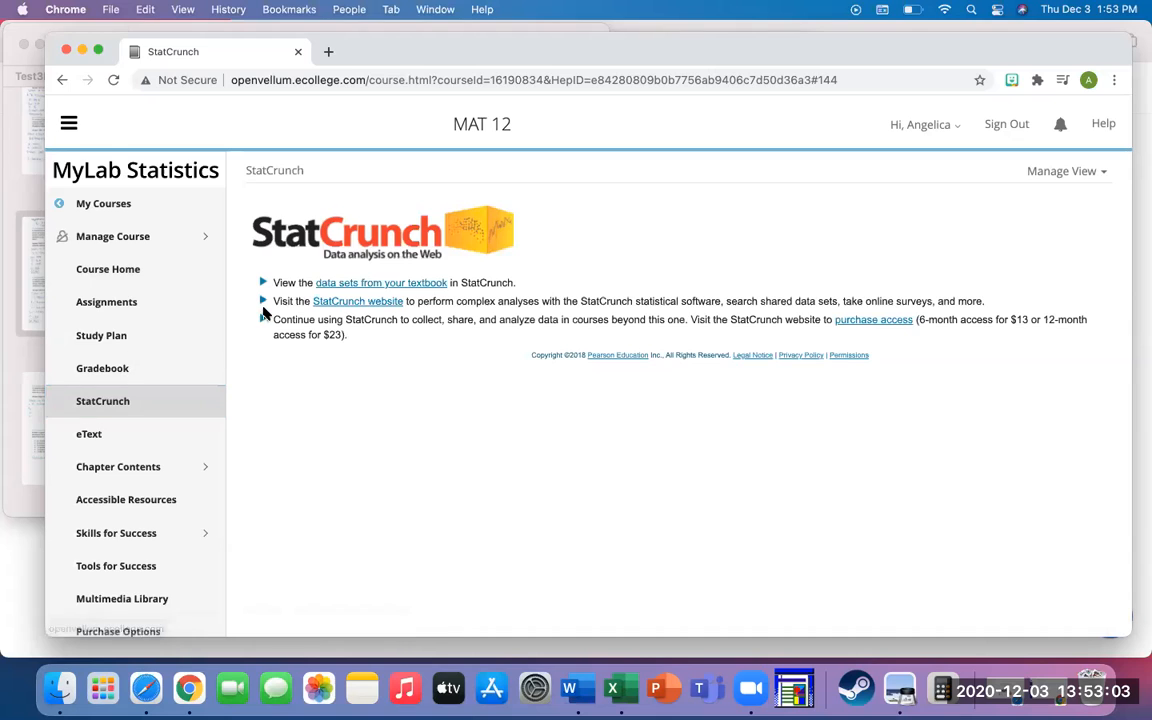
left_click(340, 302)
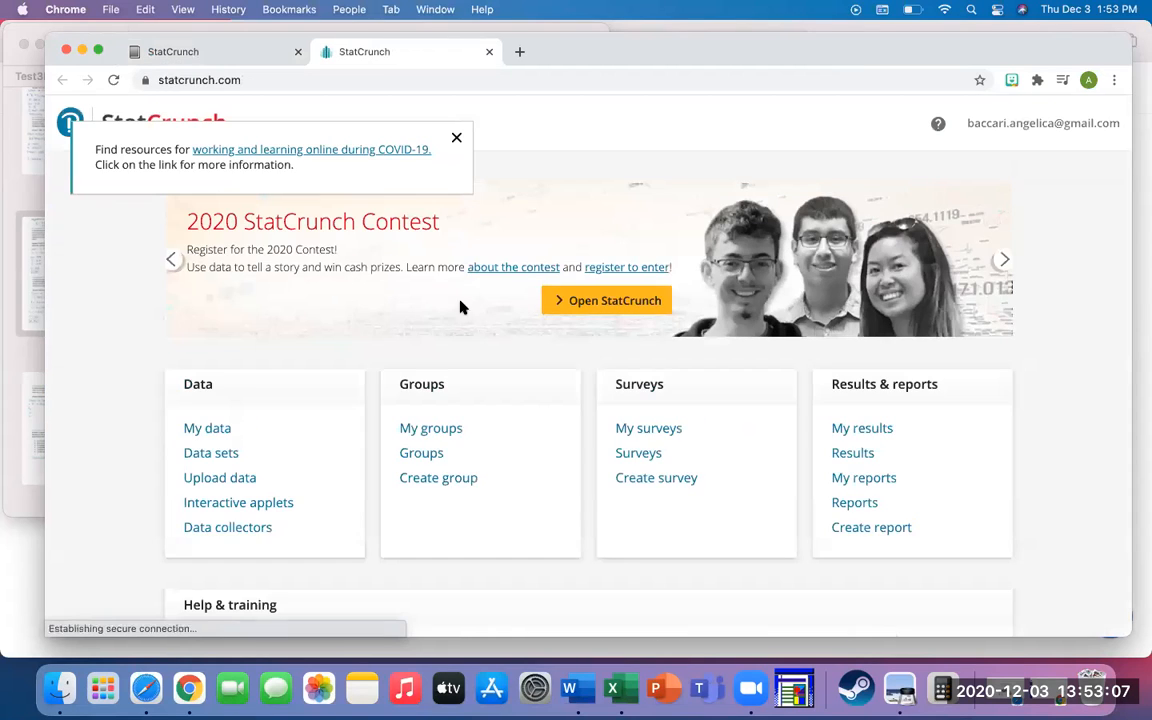
left_click(581, 301)
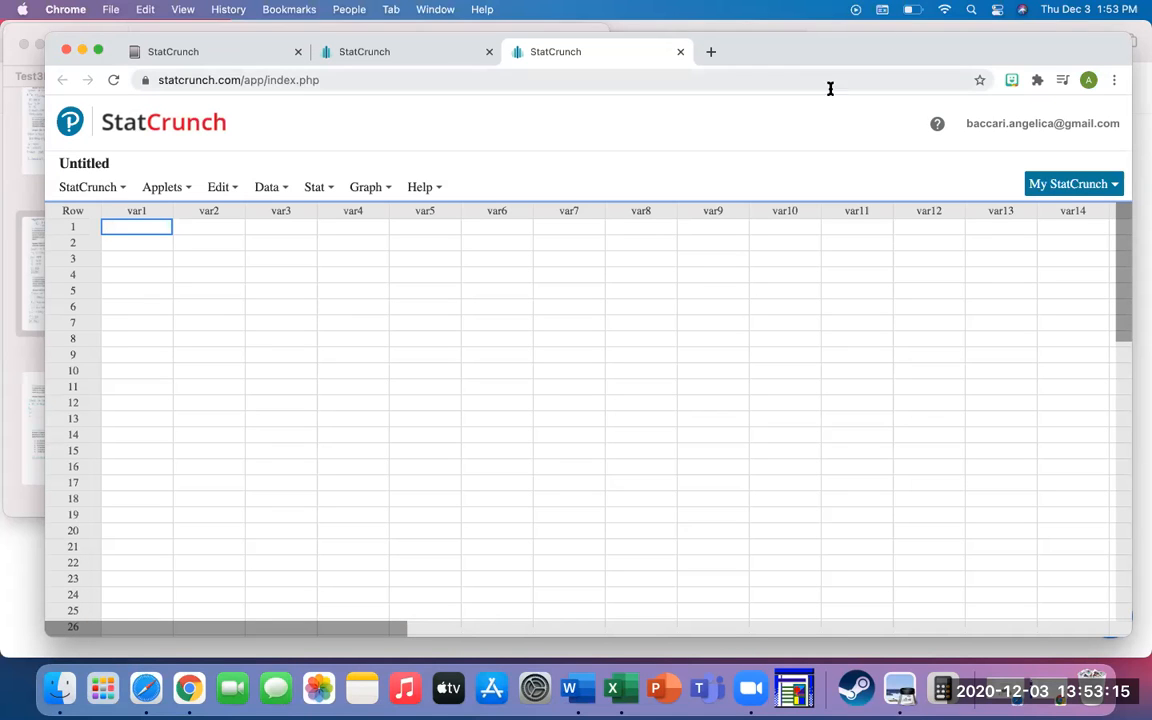
left_click_drag(815, 63, 1045, 48)
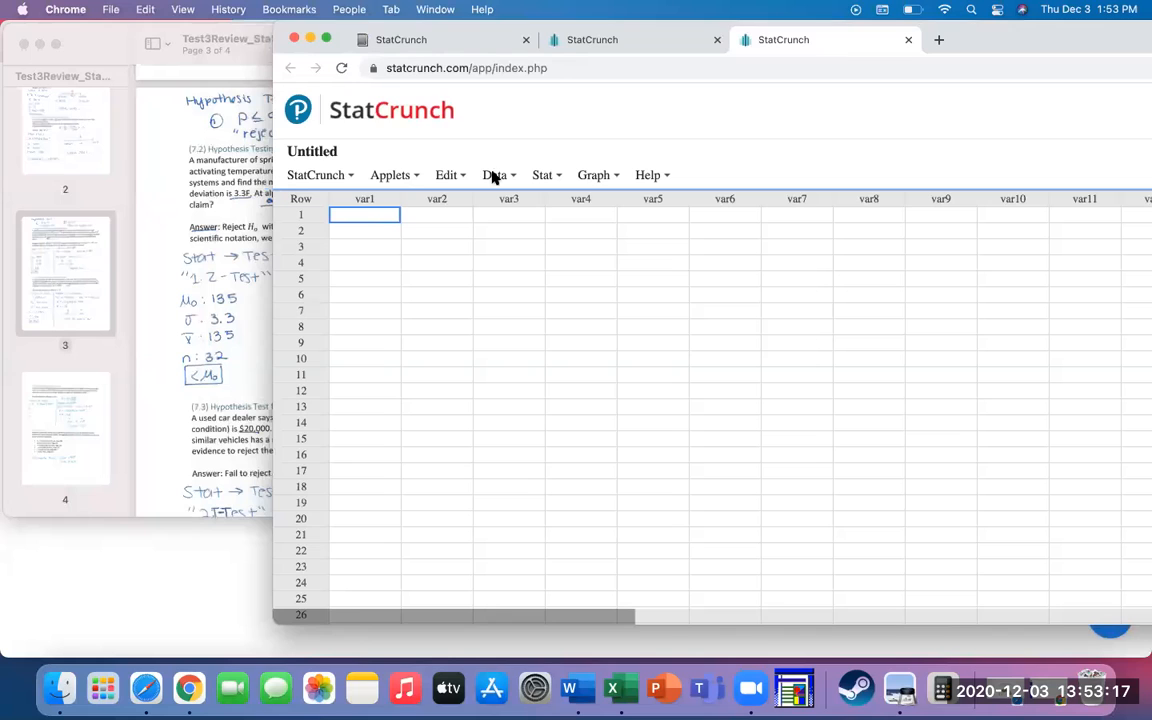
Step: Consult problem 7.2 in the review document and open a one-sample Z test with summary data in StatCrunch
left_click(236, 325)
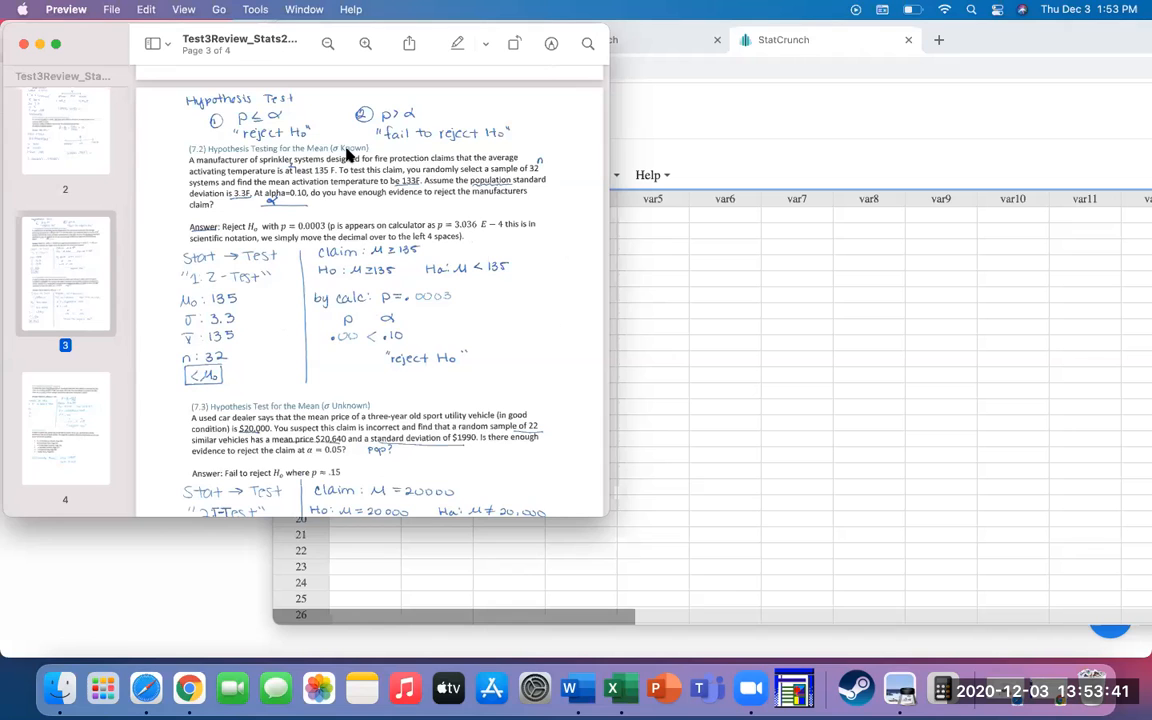
left_click(712, 450)
left_click(549, 179)
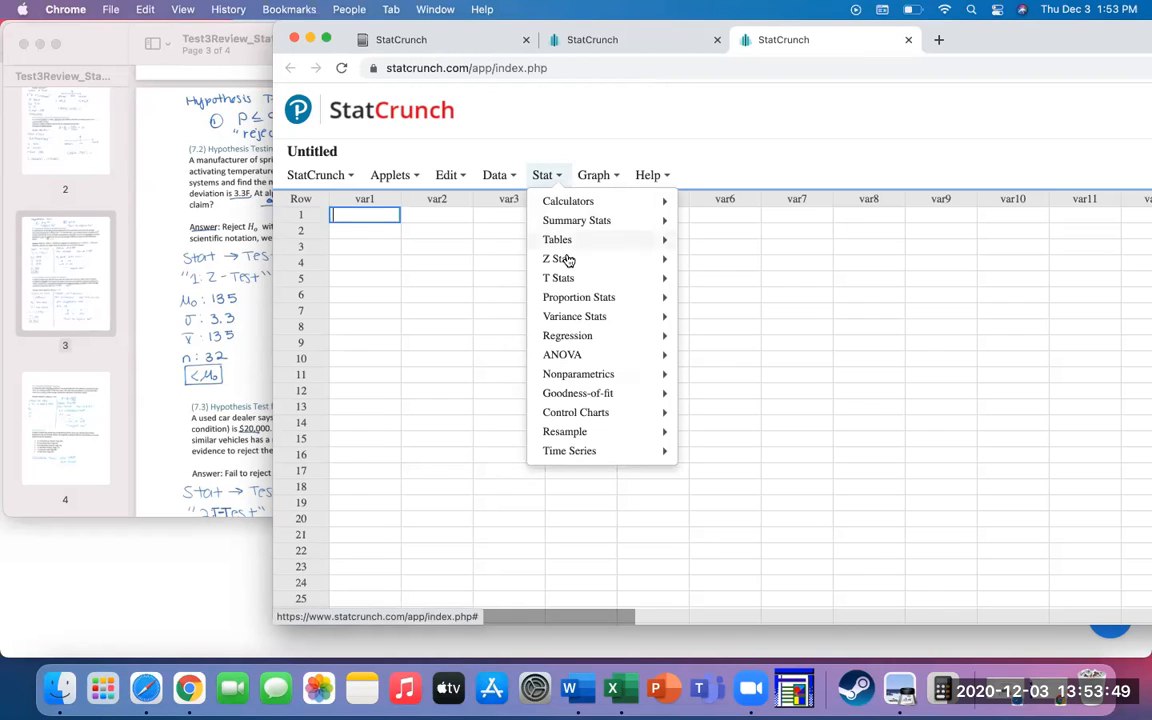
mouse_move(566, 258)
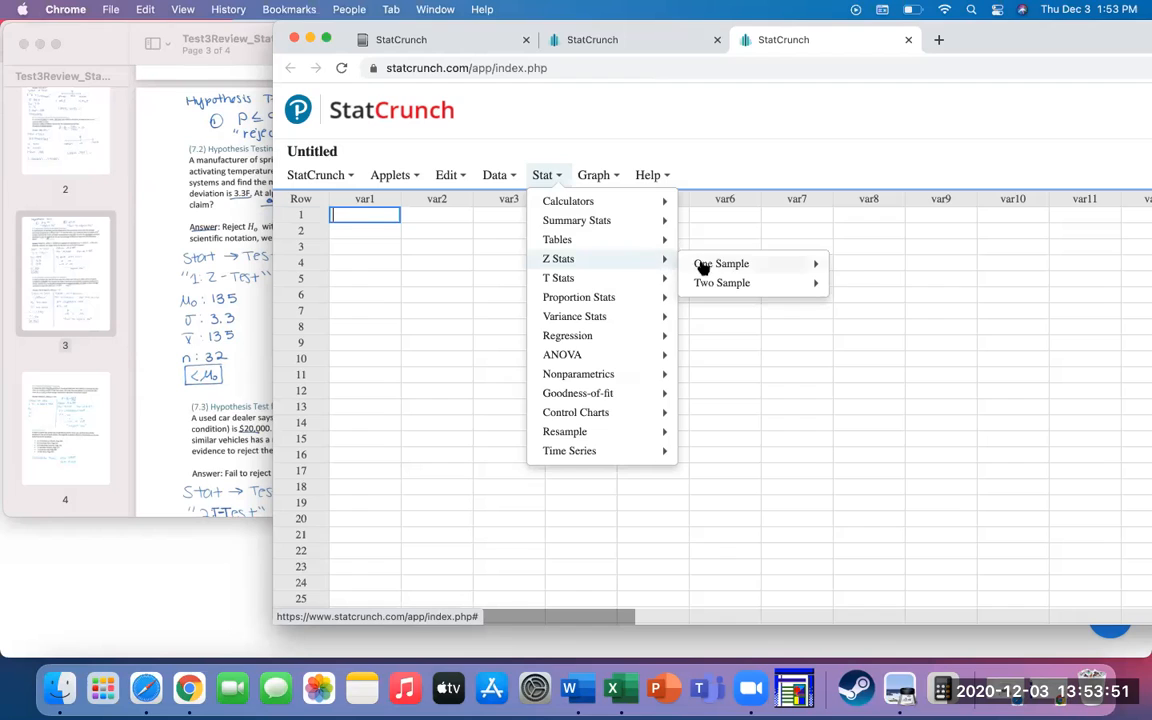
mouse_move(719, 268)
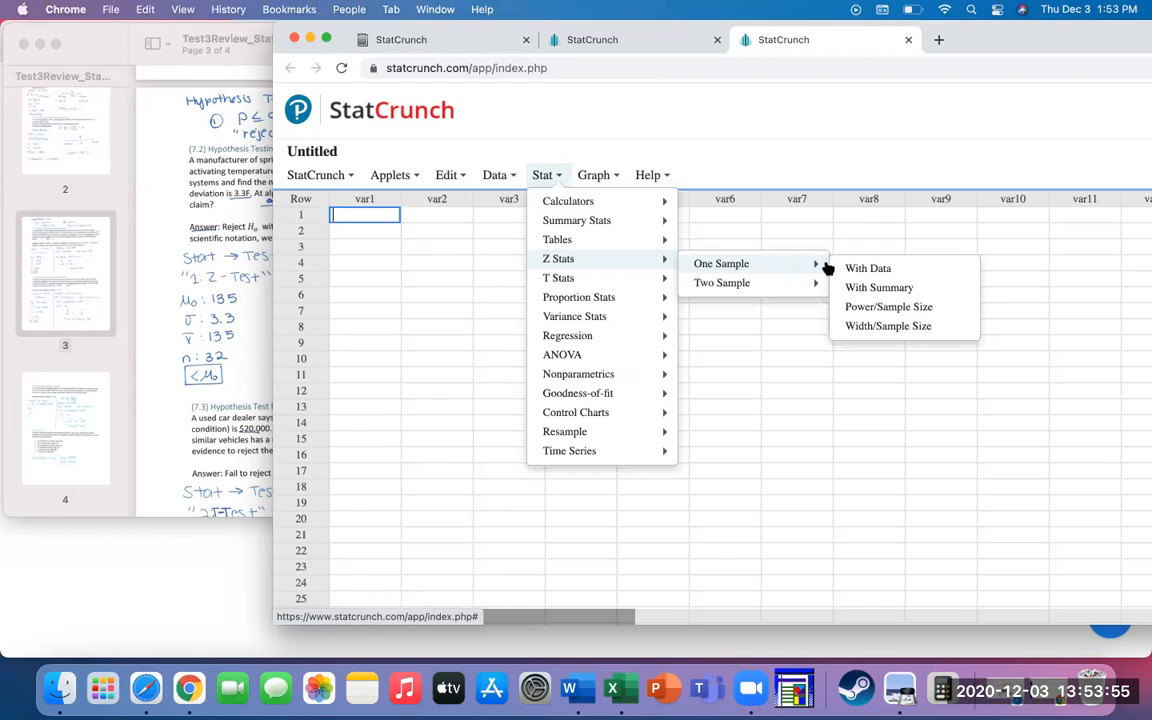
left_click(910, 290)
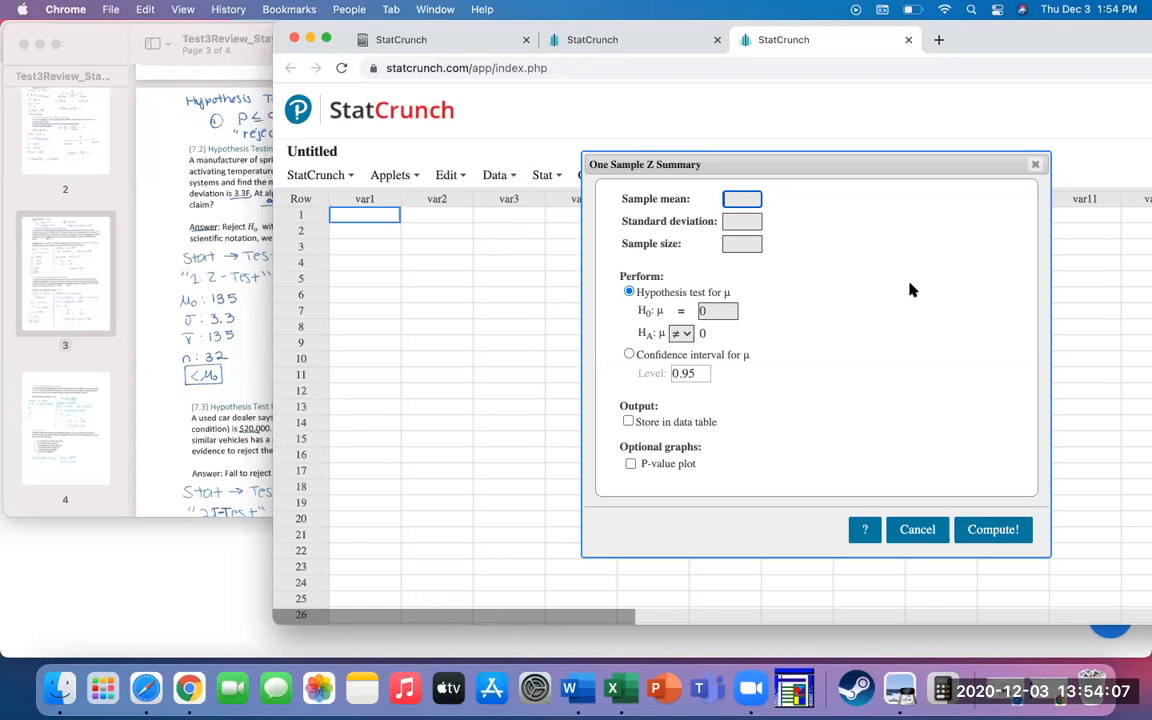
Step: Enter the problem 7.2 summary values: sample mean 133, standard deviation 3.3 and sample size 32
left_click(230, 344)
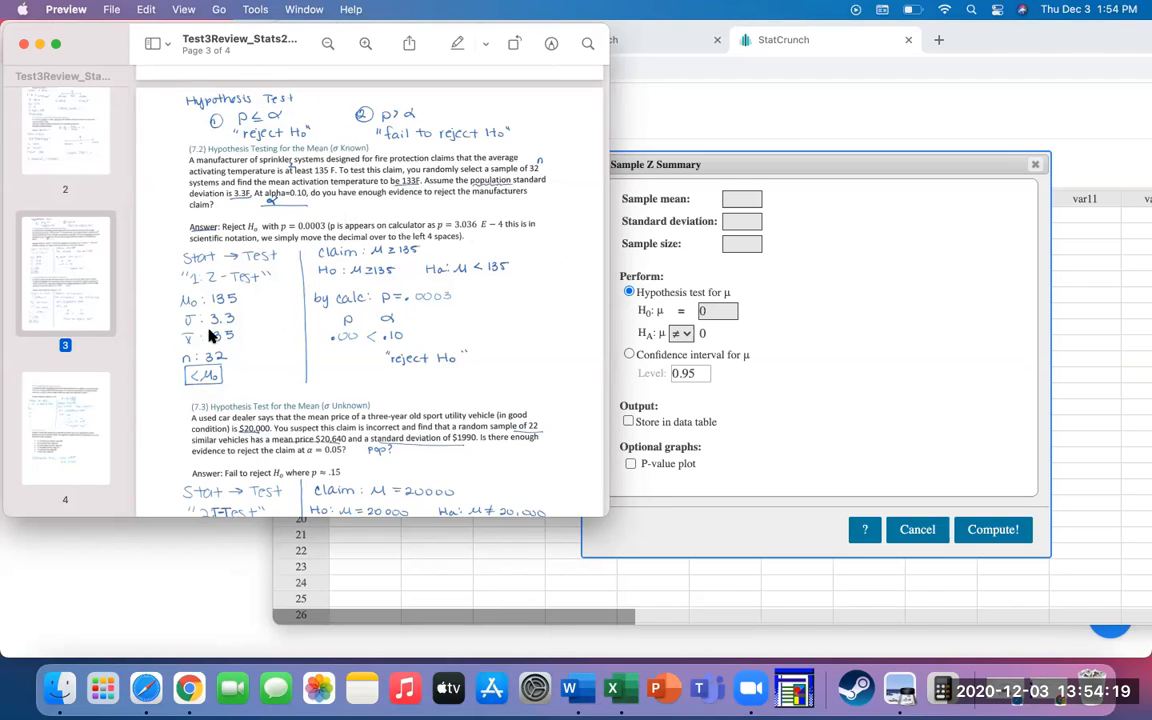
left_click(740, 198)
type("133")
left_click(740, 221)
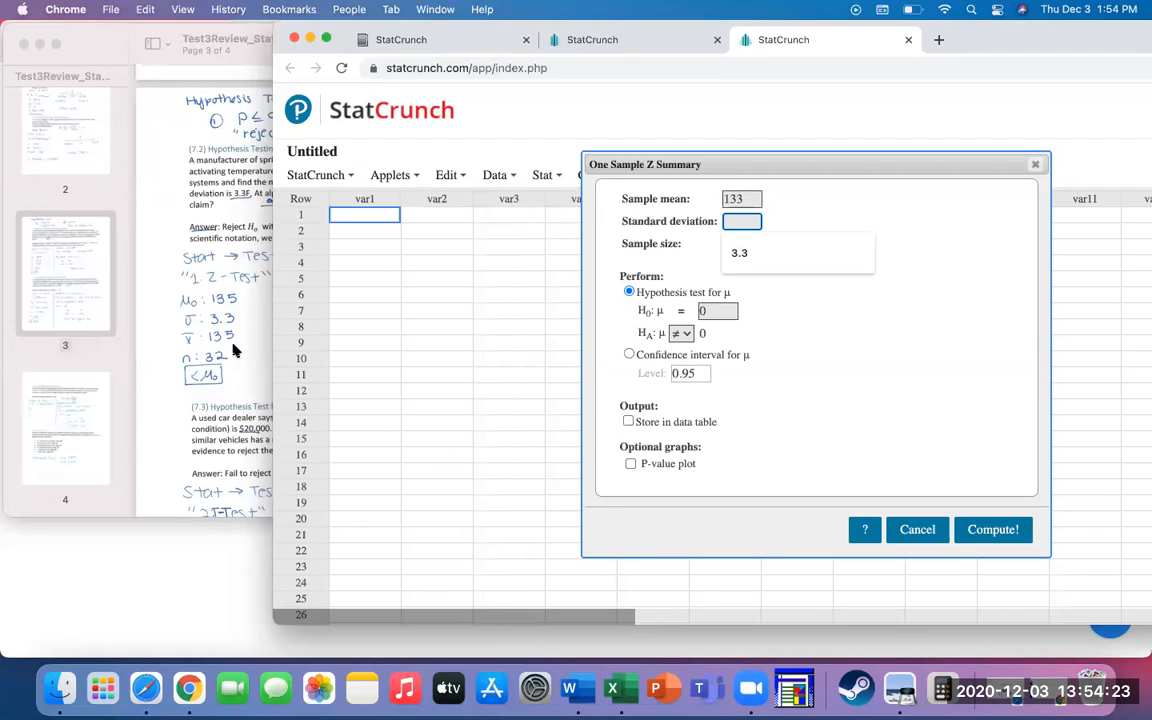
left_click(745, 251)
left_click(741, 244)
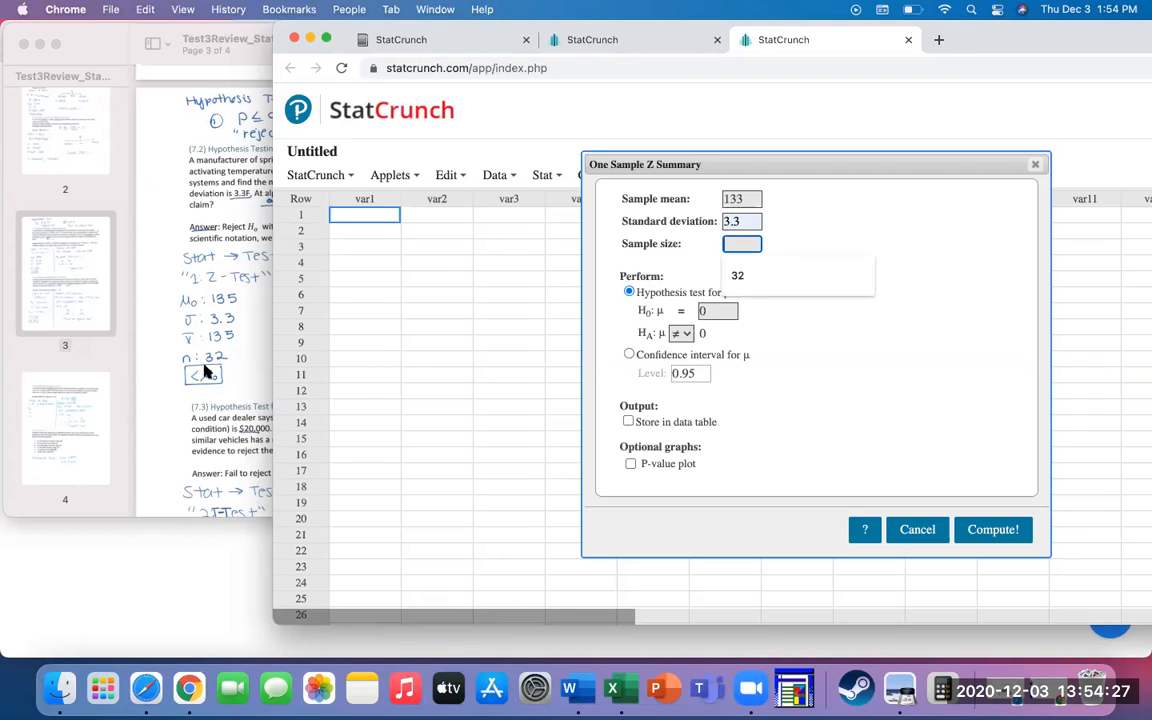
left_click(745, 275)
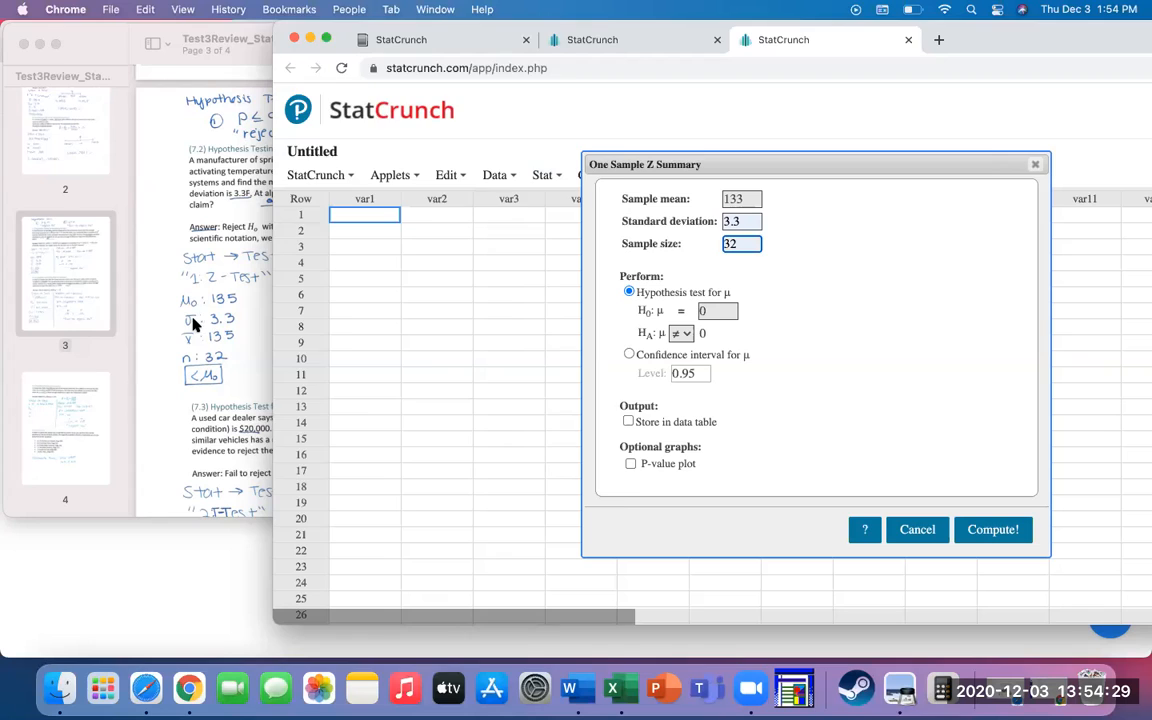
Step: Set the hypothesis test to a null mean of 135 with a less-than (<) alternative, following the review notes
left_click(176, 290)
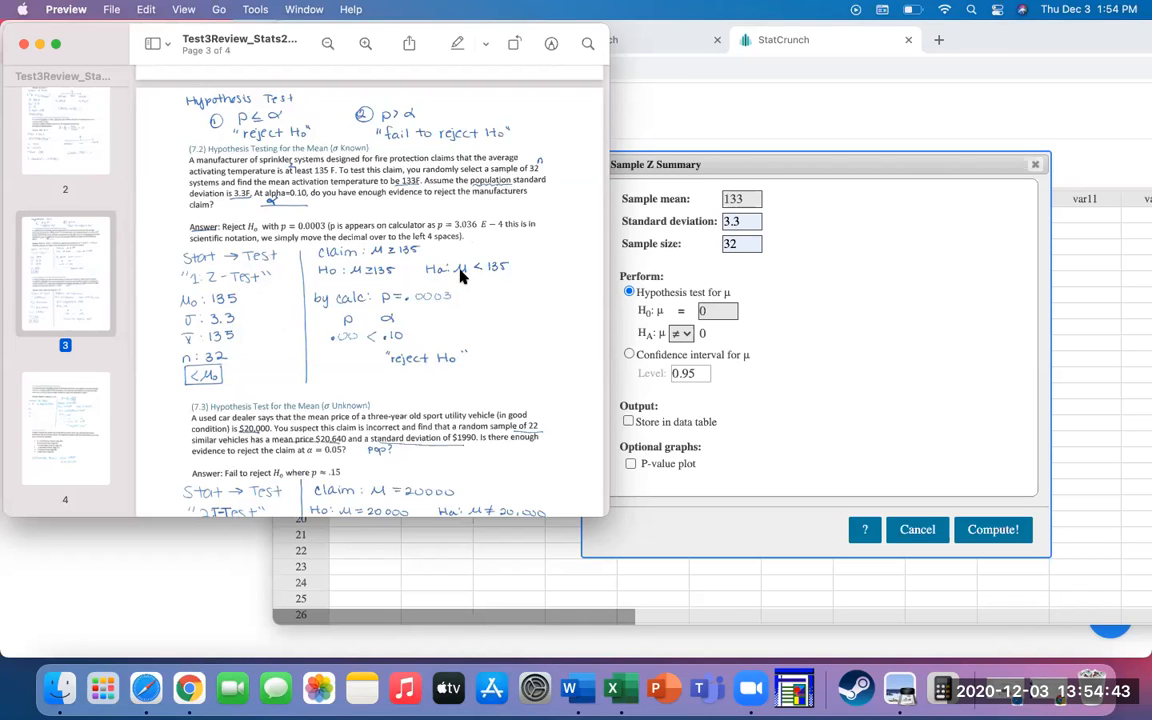
left_click(641, 285)
left_click(711, 312)
type("135")
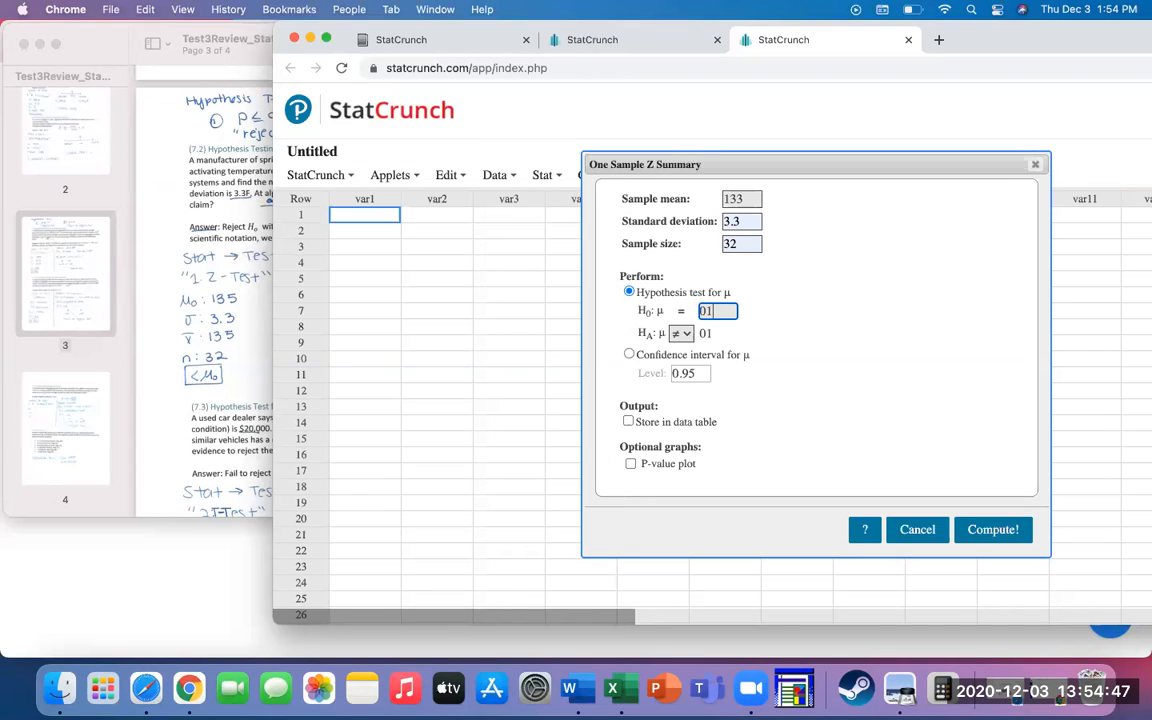
key("BackSpace")
key("BackSpace")
key("BackSpace")
key("BackSpace")
type("135")
left_click(679, 334)
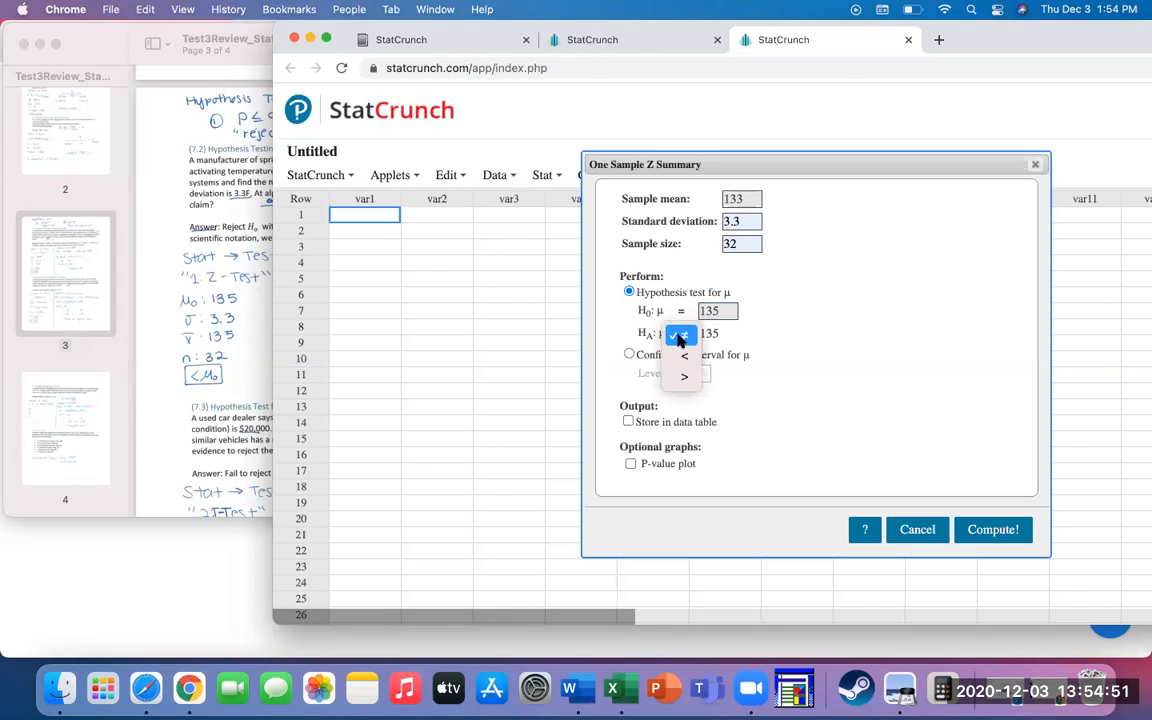
left_click(681, 352)
left_click(771, 363)
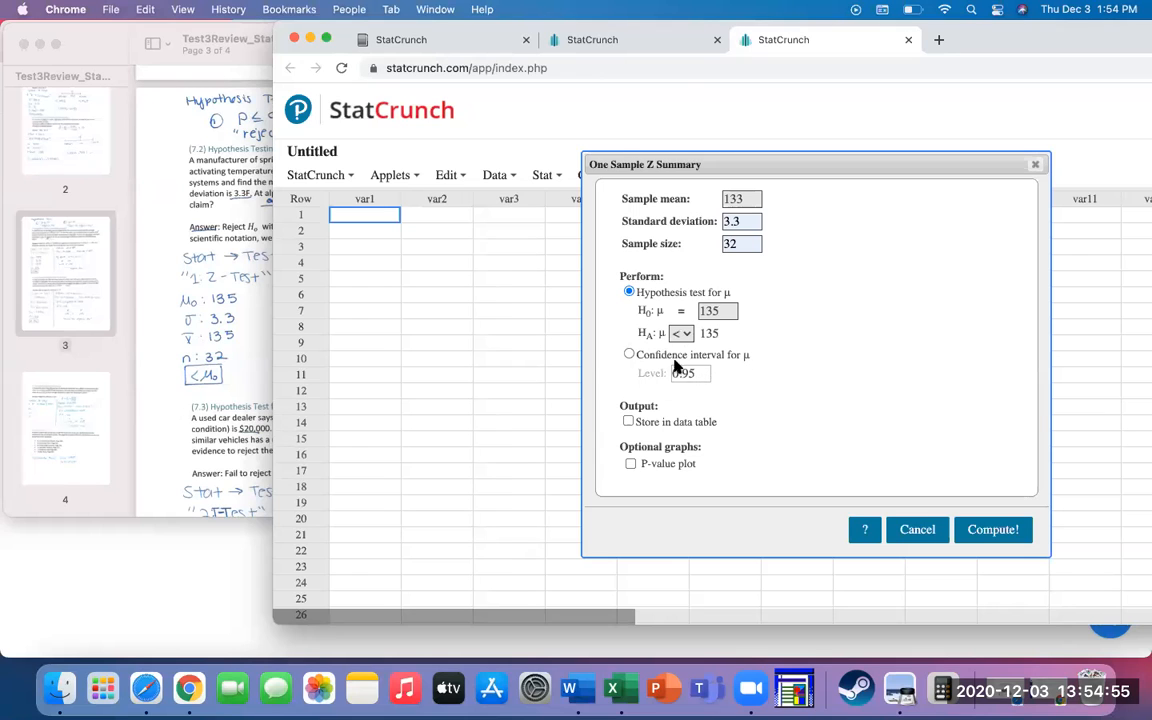
left_click(168, 290)
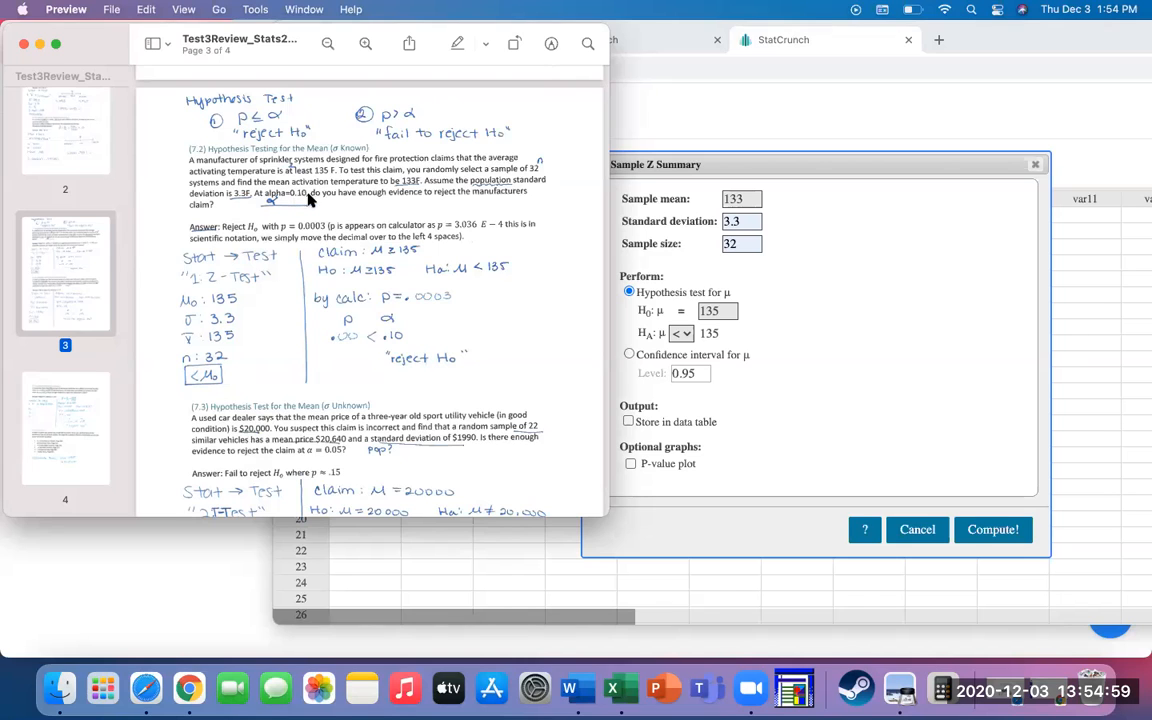
left_click(698, 377)
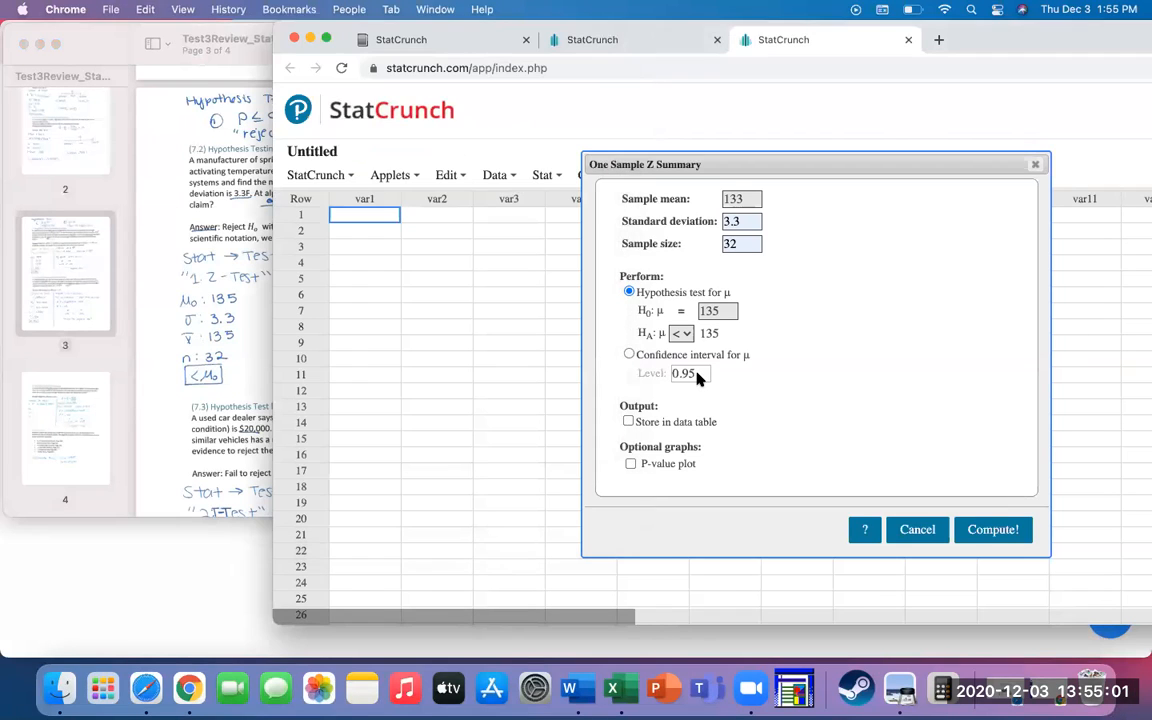
left_click(201, 302)
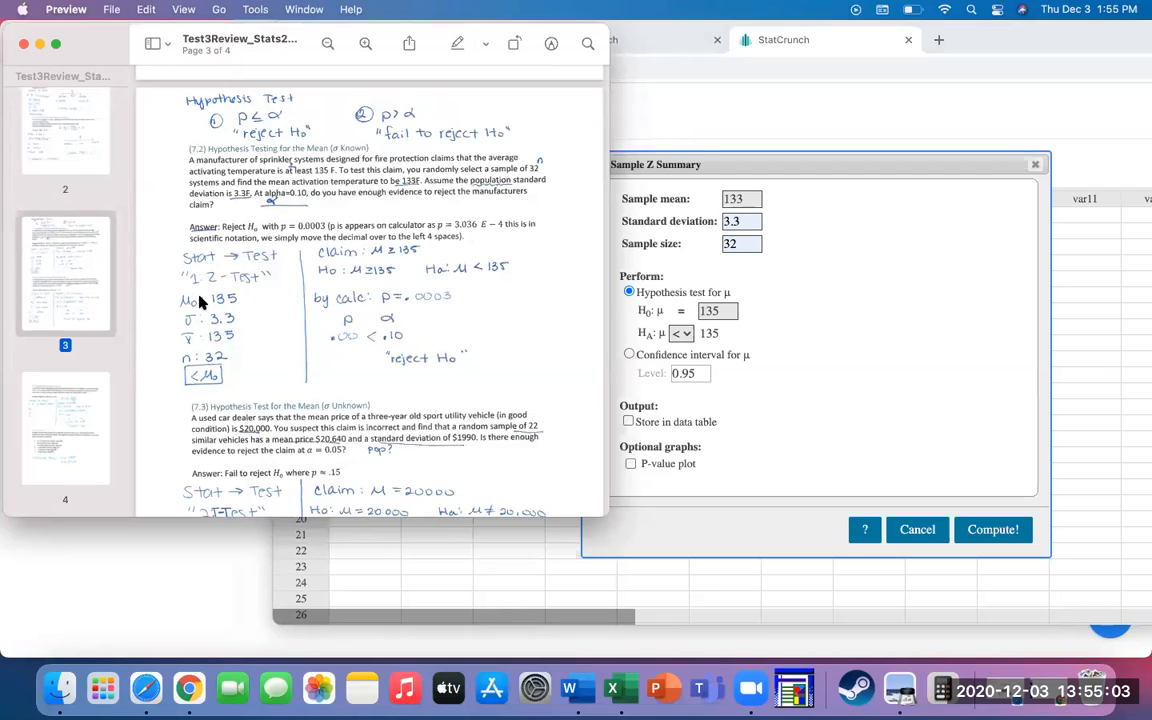
left_click(626, 331)
left_click(629, 354)
double_click(695, 373)
type("0.90")
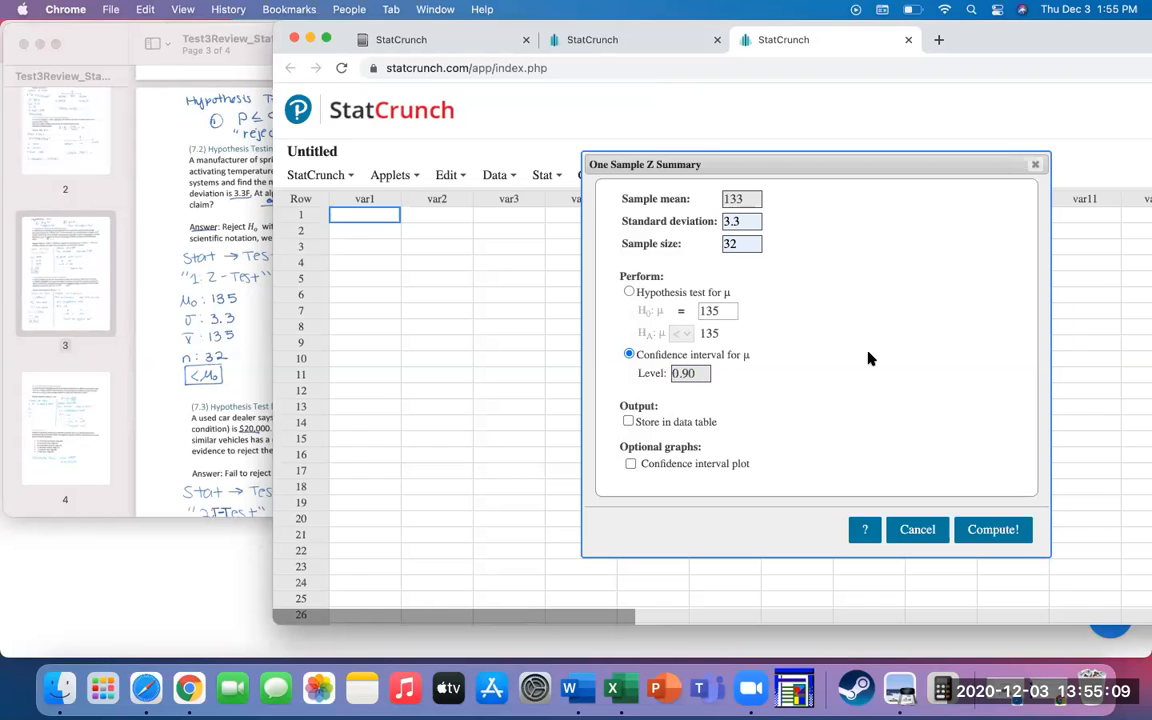
left_click(629, 292)
Step: Compute the one-sample Z hypothesis test and move its results window clear of the screen edge
double_click(725, 312)
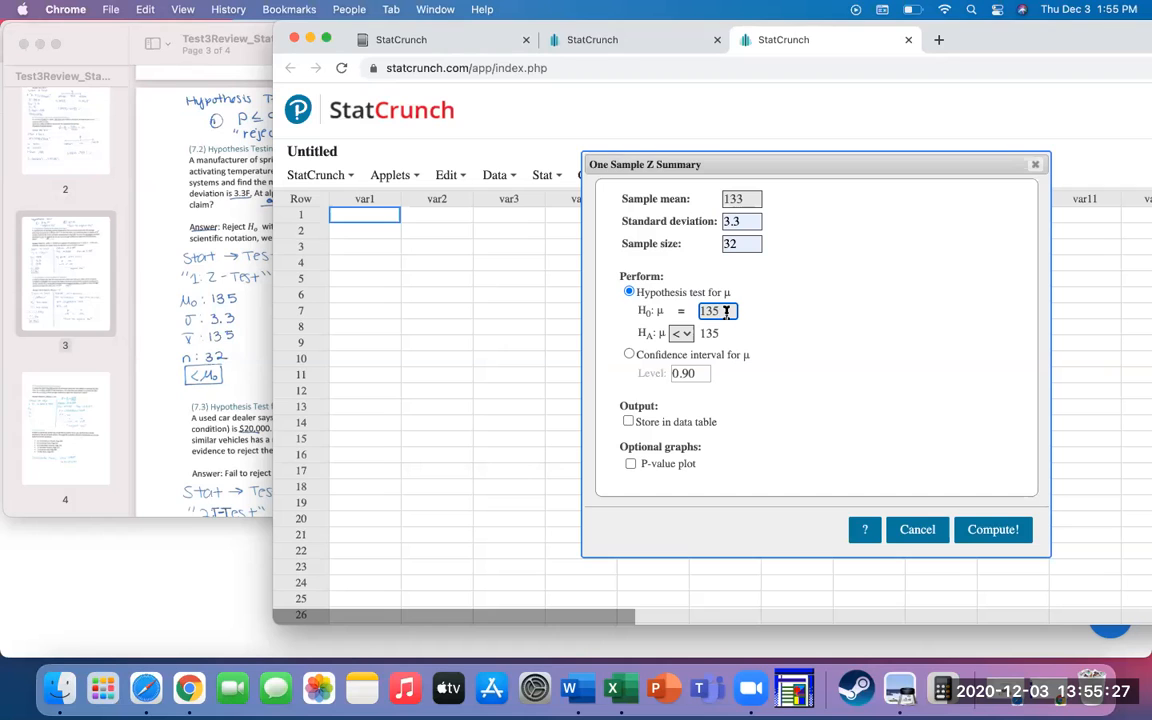
left_click(993, 530)
left_click_drag(1144, 197, 689, 164)
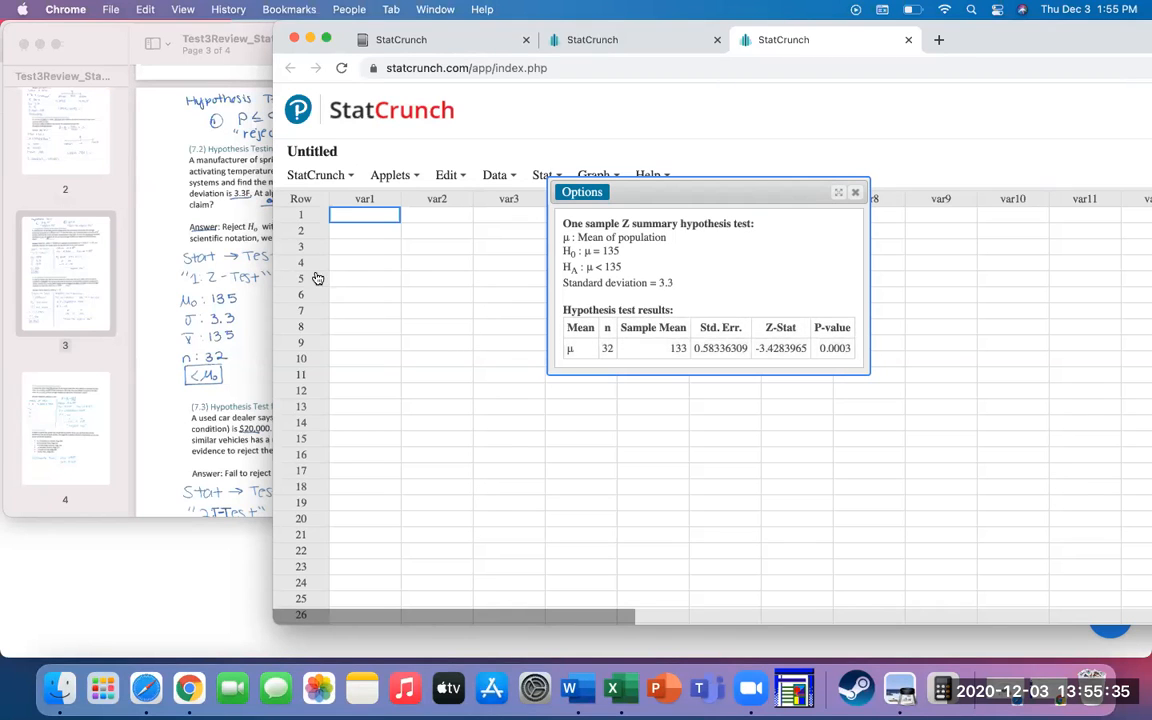
Step: Compare the Z test results with the review notes, bring problem 7.3 into view, and close the results window
left_click(225, 298)
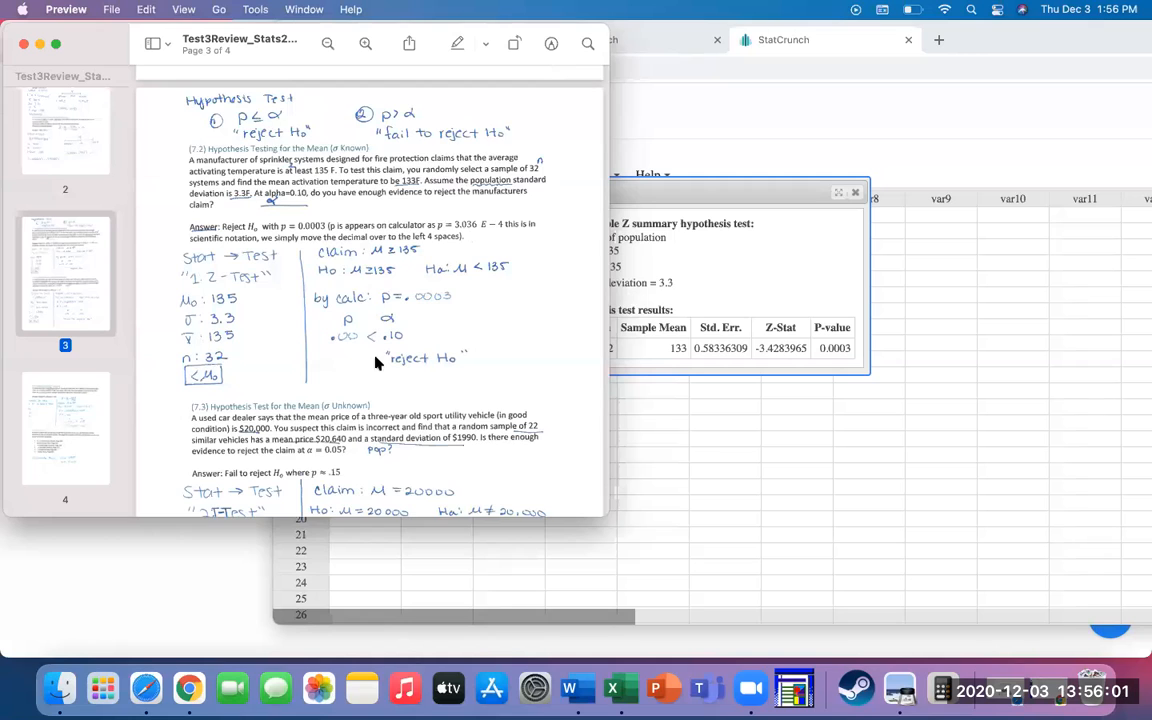
scroll(376, 363, "down", 5)
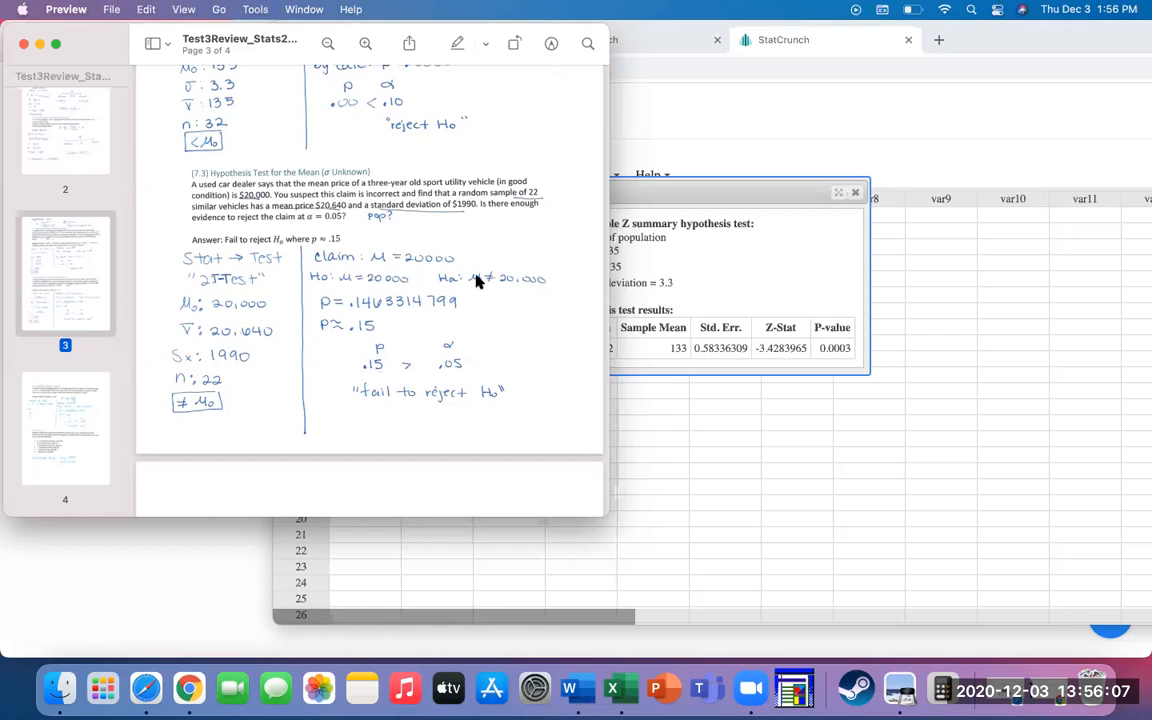
scroll(422, 243, "up", 4)
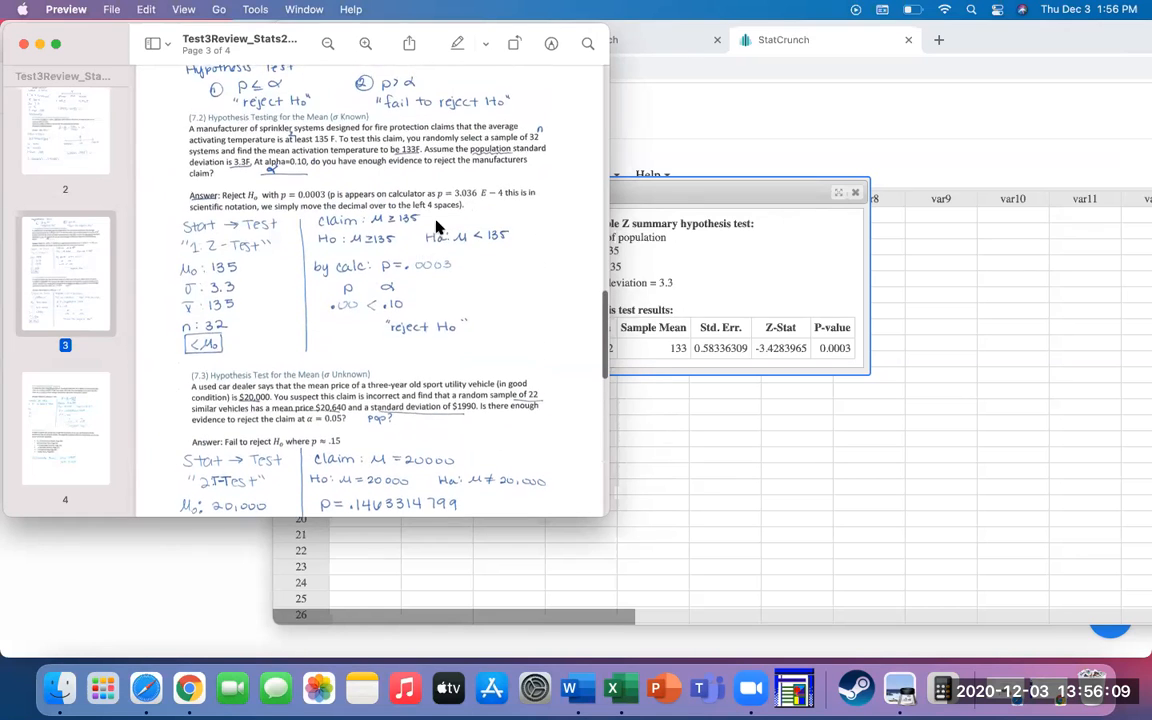
scroll(348, 345, "down", 4)
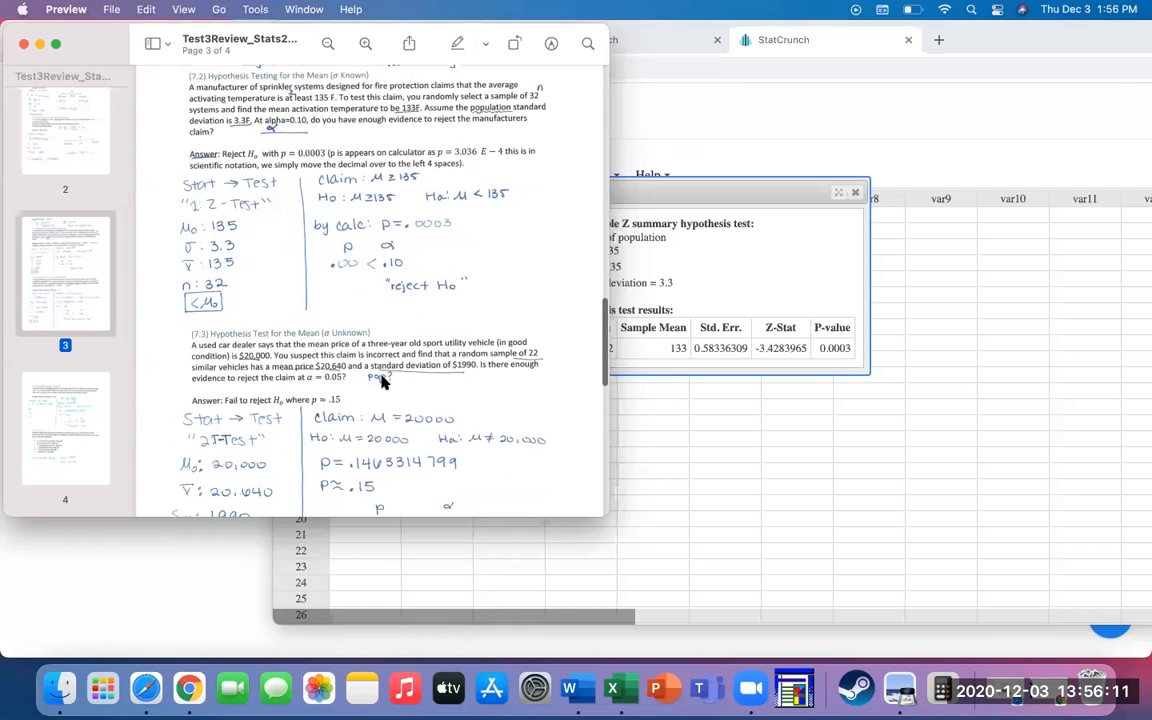
scroll(381, 381, "down", 1)
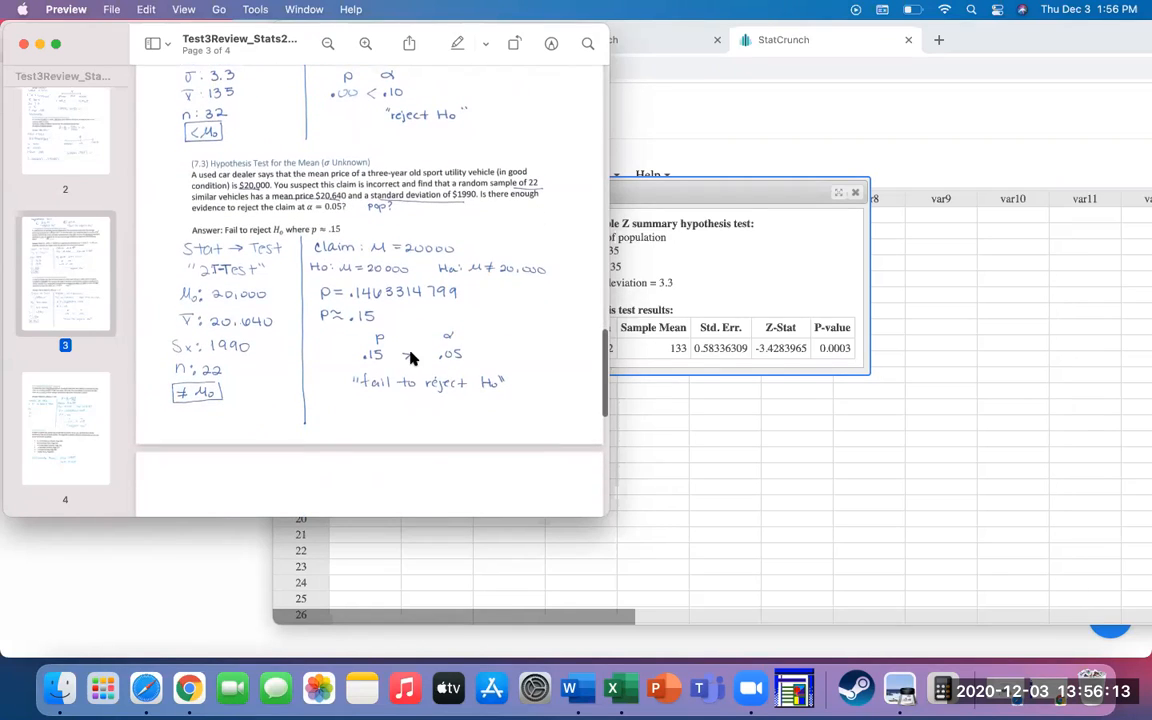
left_click(652, 251)
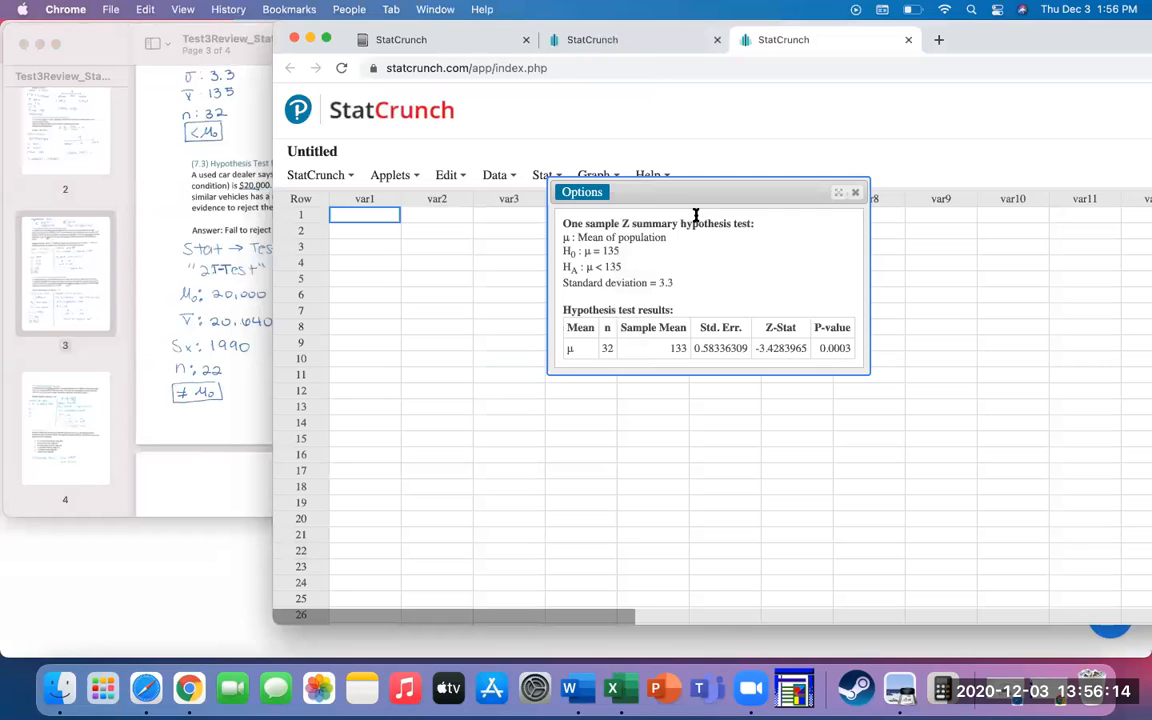
left_click(855, 191)
Step: Check problem 7.3 in the review document and open a one-sample T test with summary data in StatCrunch
left_click(237, 290)
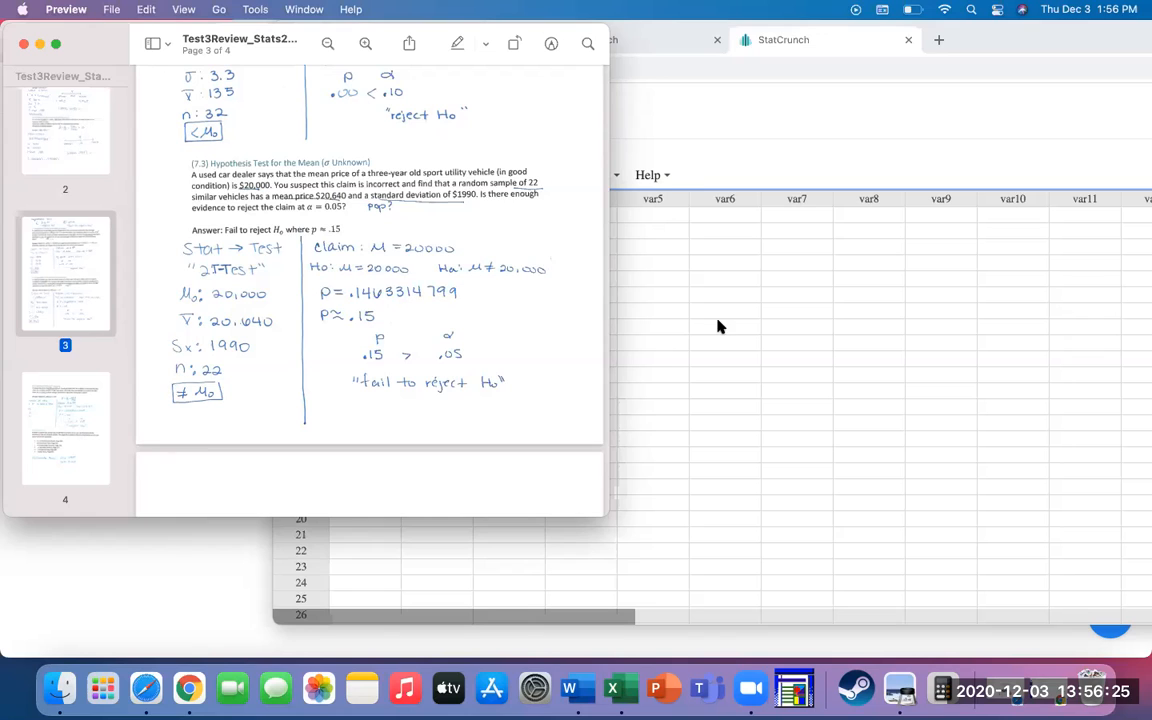
left_click(644, 283)
left_click(555, 177)
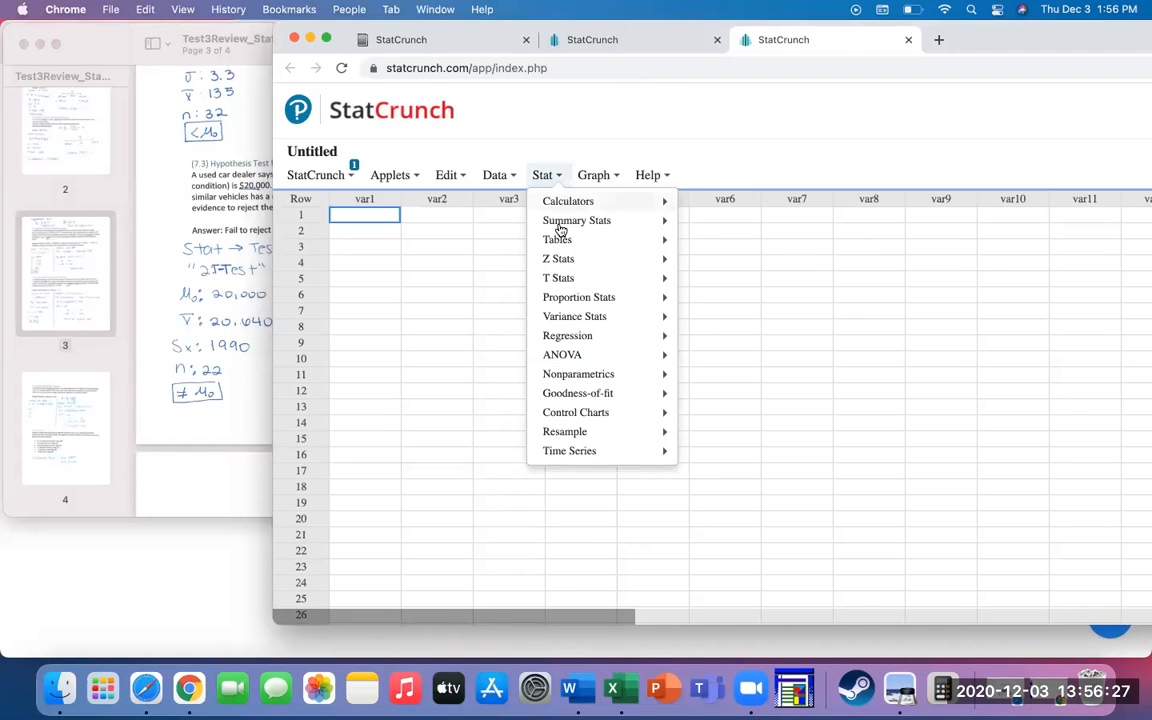
mouse_move(558, 276)
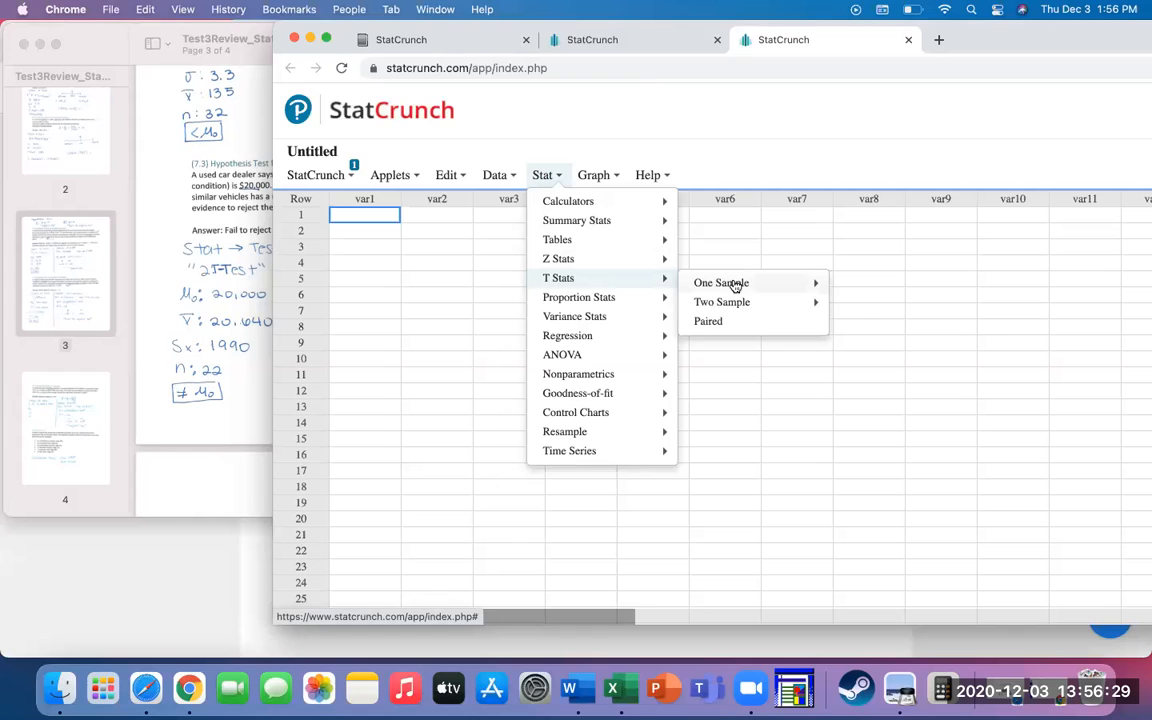
mouse_move(735, 284)
left_click(875, 308)
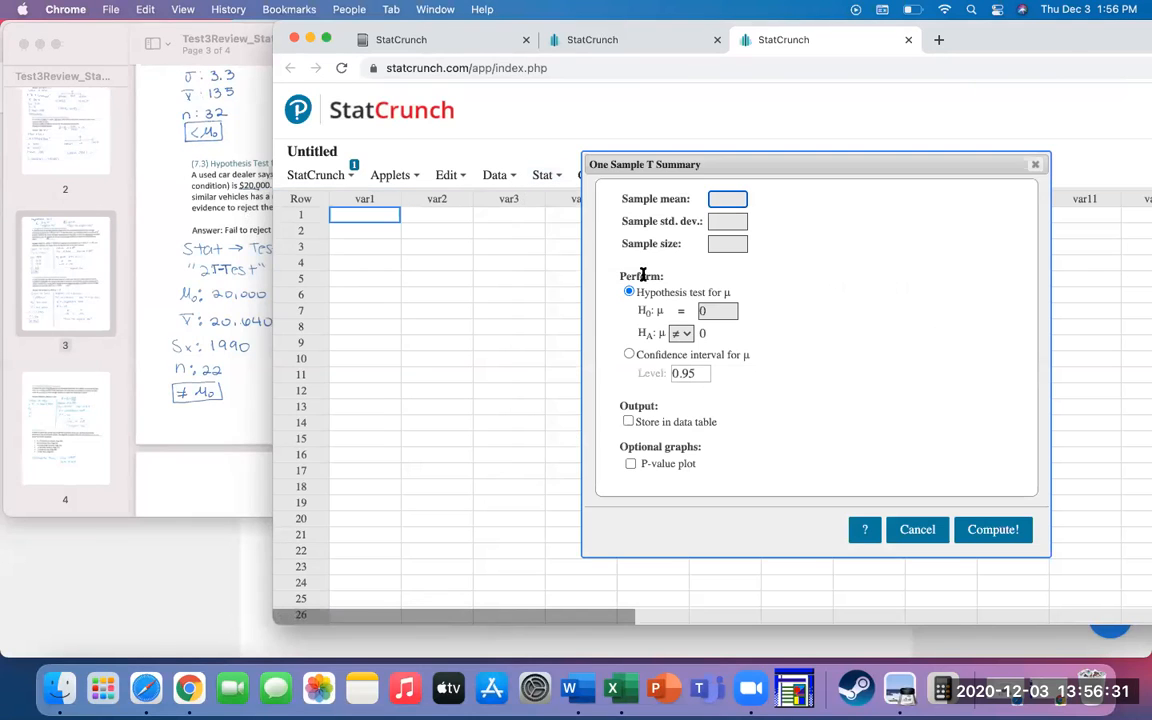
Step: Enter the problem 7.3 summary data: sample mean 20640, sample standard deviation 1990 and sample size 22
left_click(215, 328)
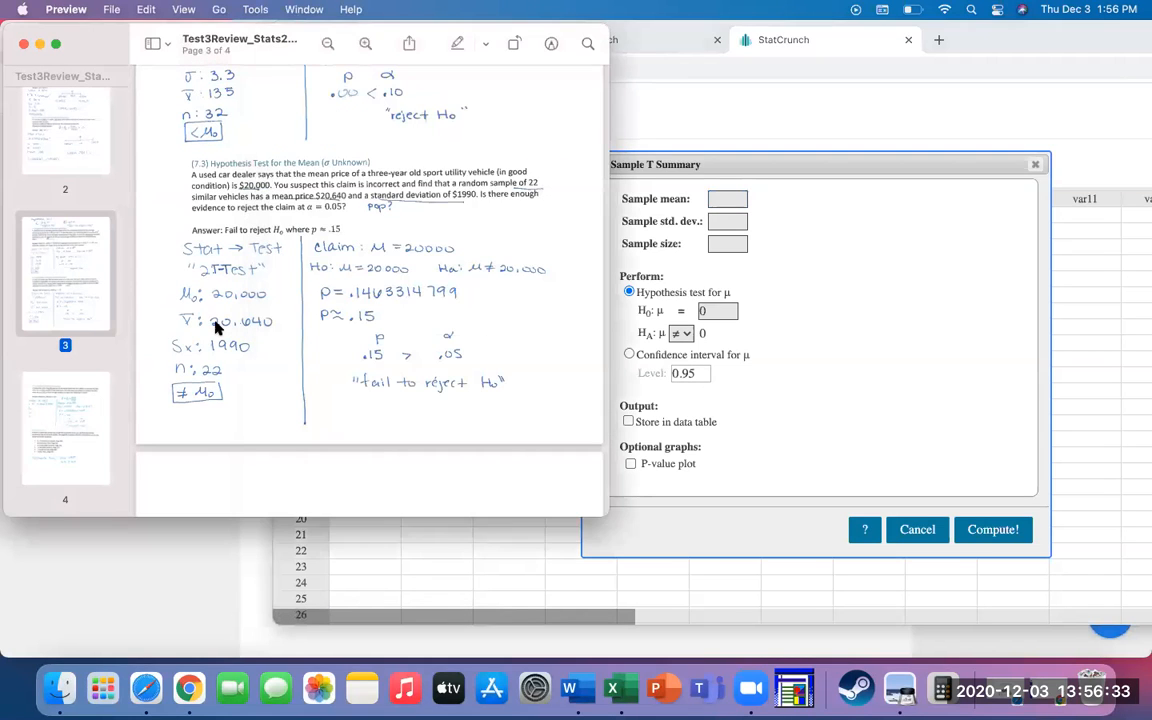
left_click(729, 201)
type("20640")
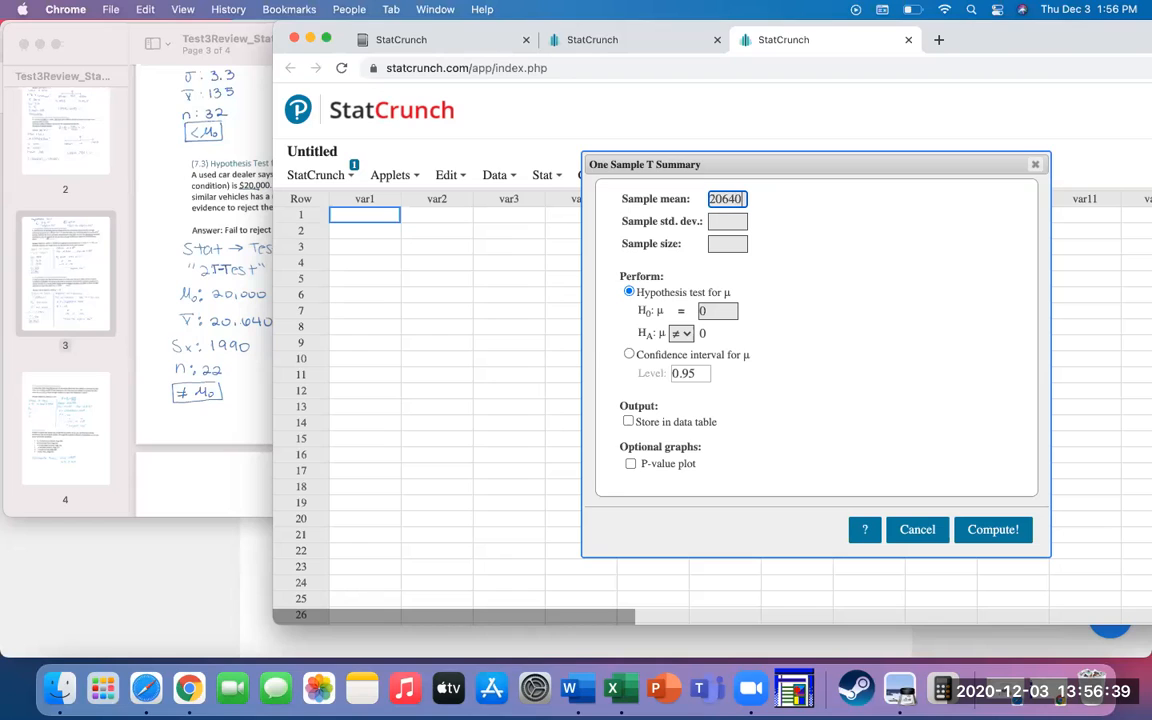
left_click(733, 220)
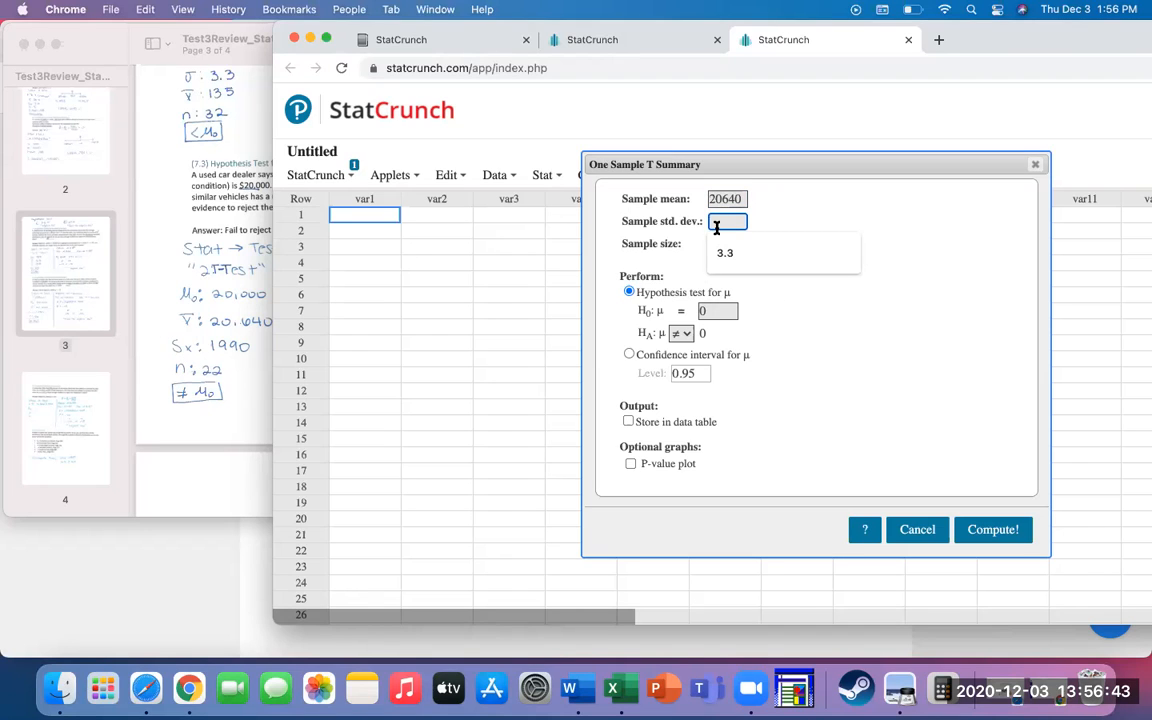
type("1990")
key("Tab")
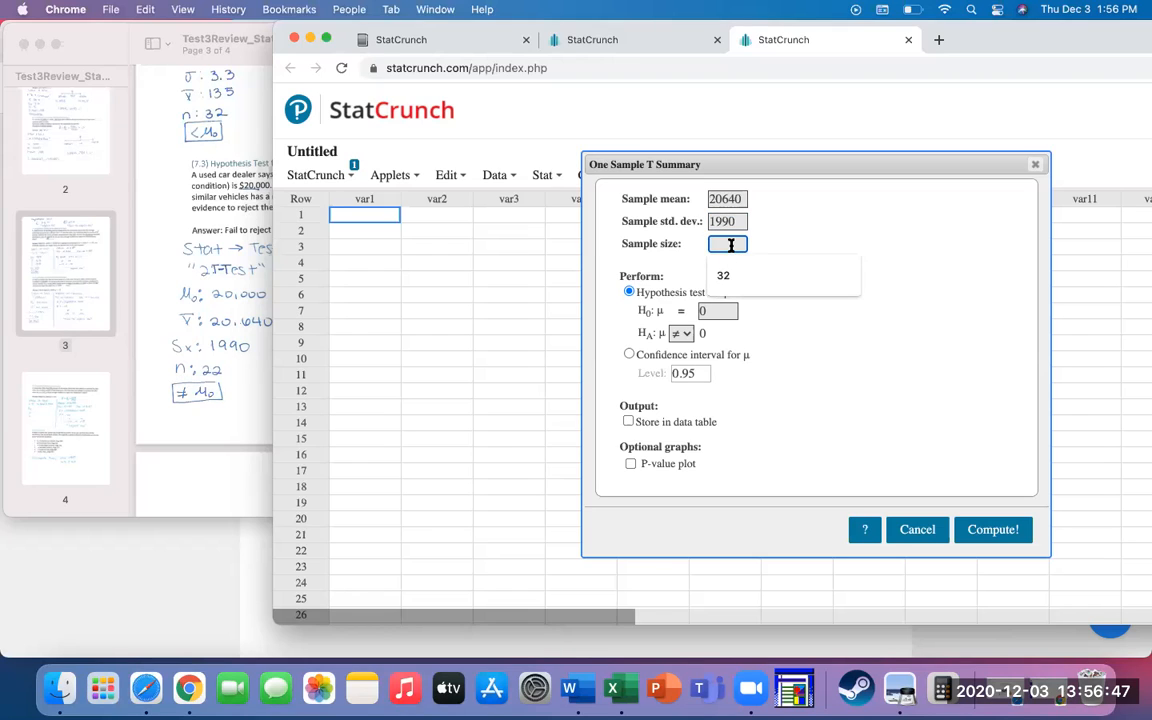
type("22")
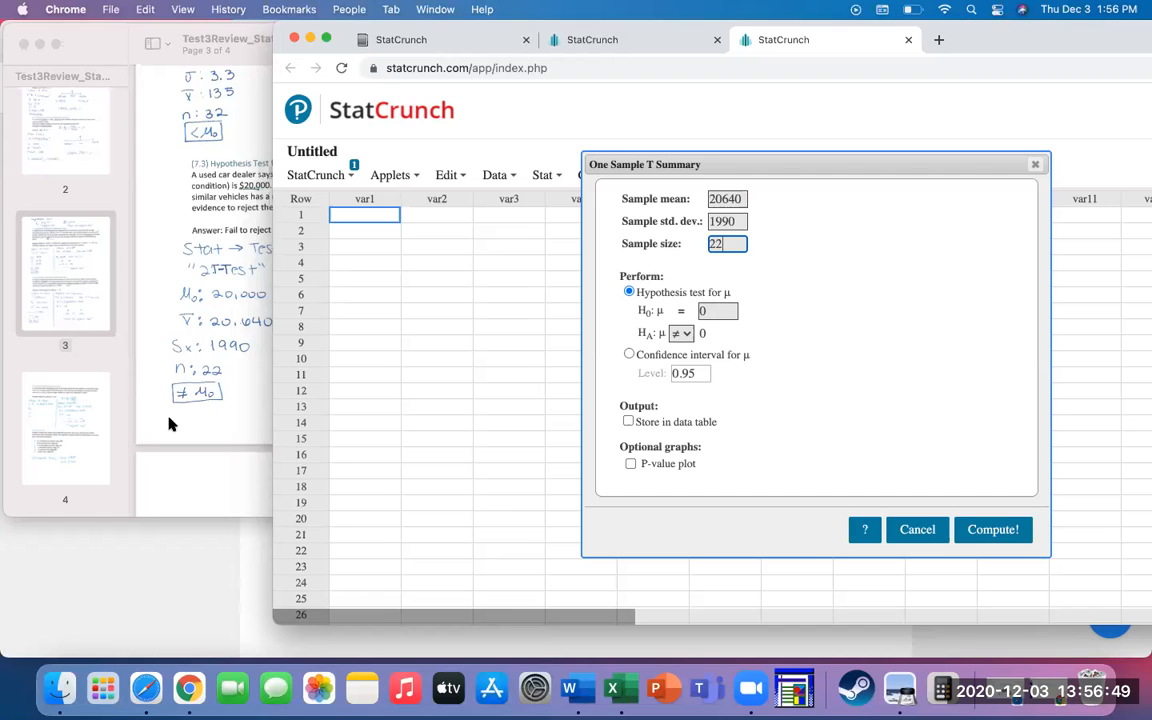
Step: Set the T hypothesis test to a null mean of 20000 with a not-equal (≠) alternative, following the review notes
left_click(230, 377)
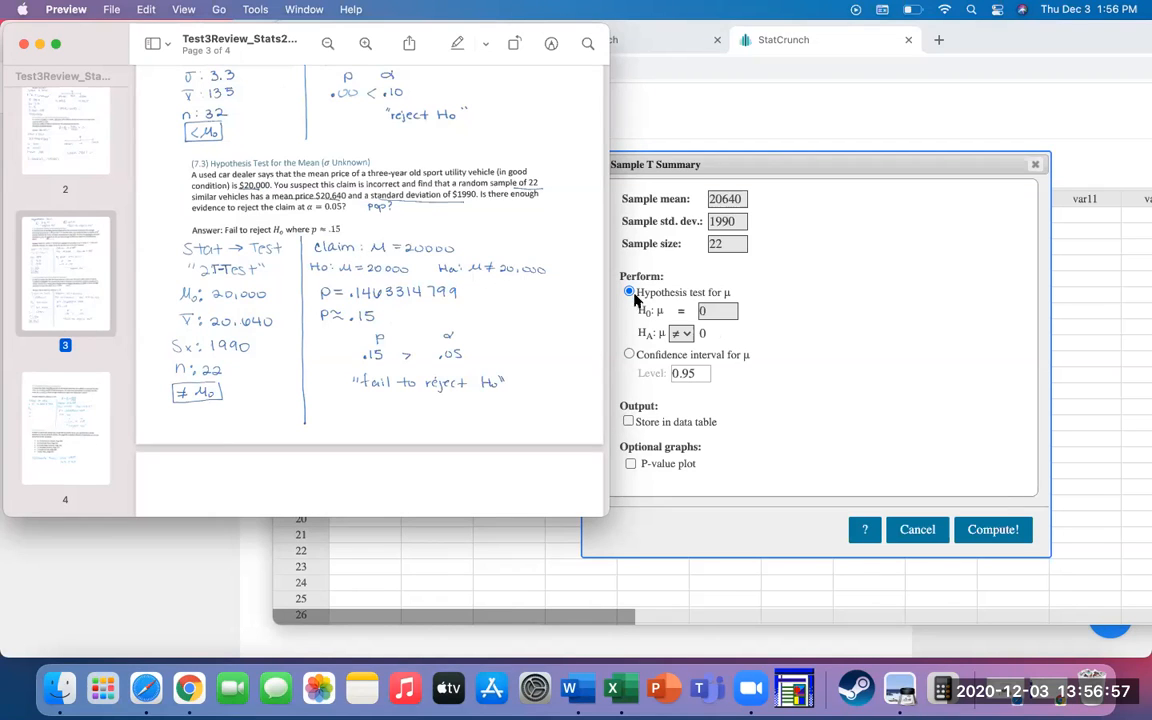
left_click(680, 340)
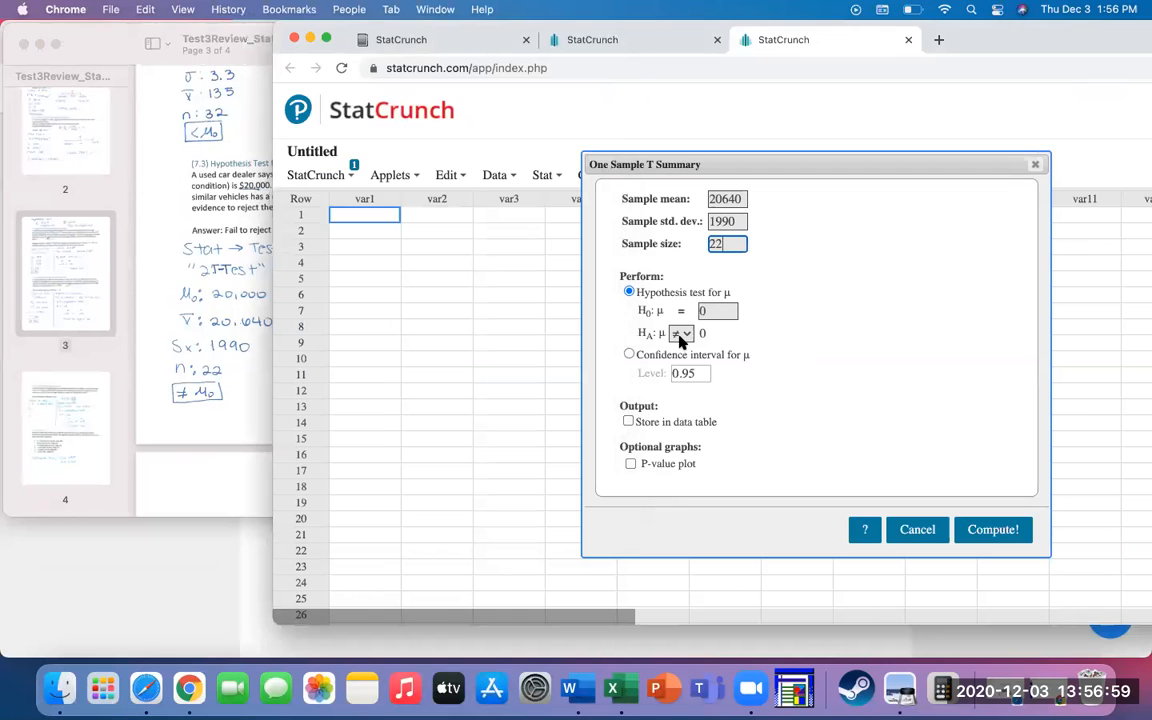
left_click(680, 336)
left_click(722, 308)
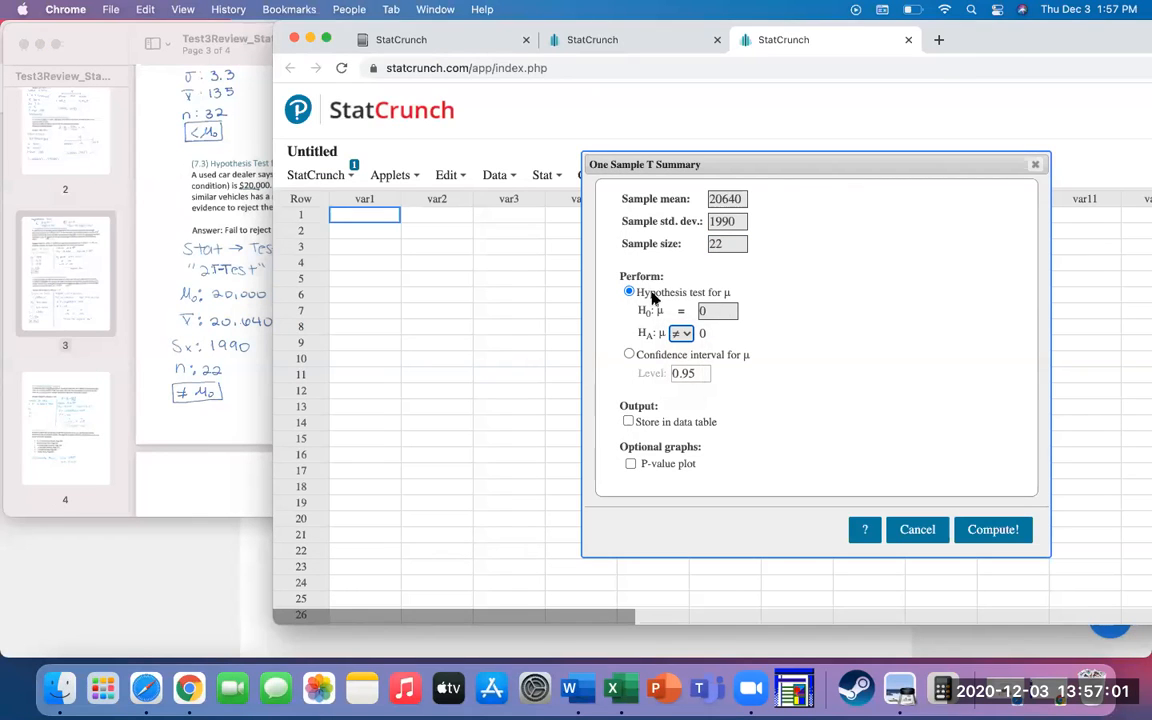
double_click(729, 312)
key("BackSpace")
type("20000")
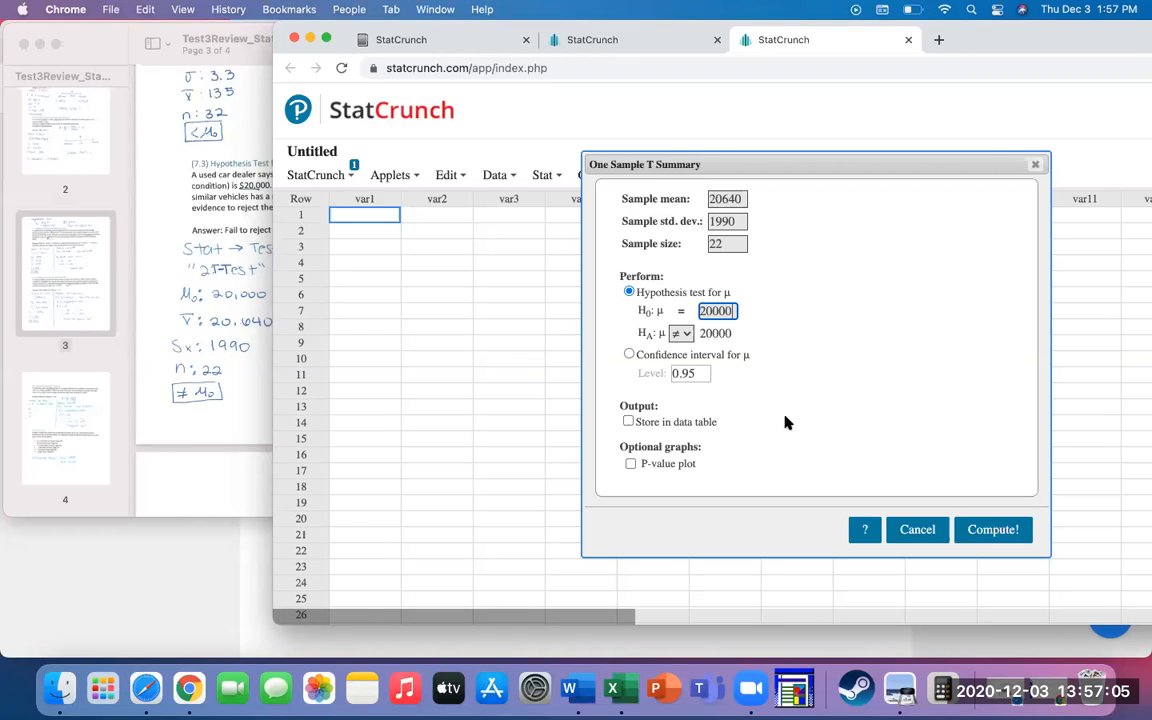
left_click(213, 238)
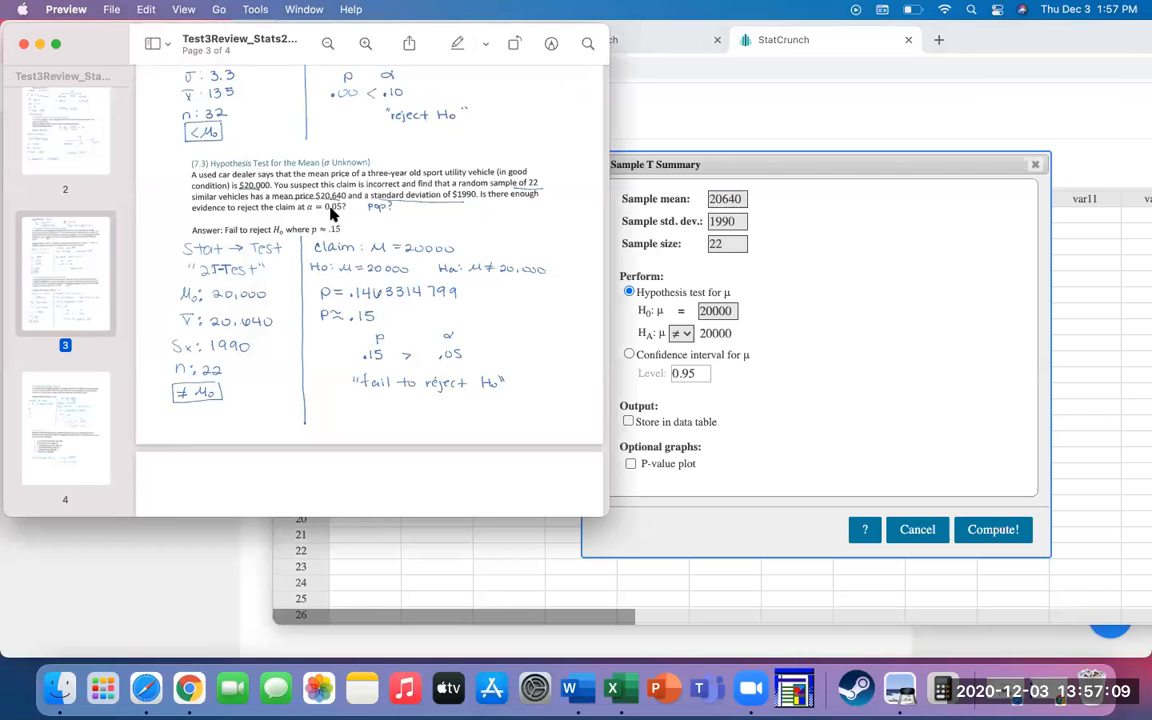
left_click(716, 409)
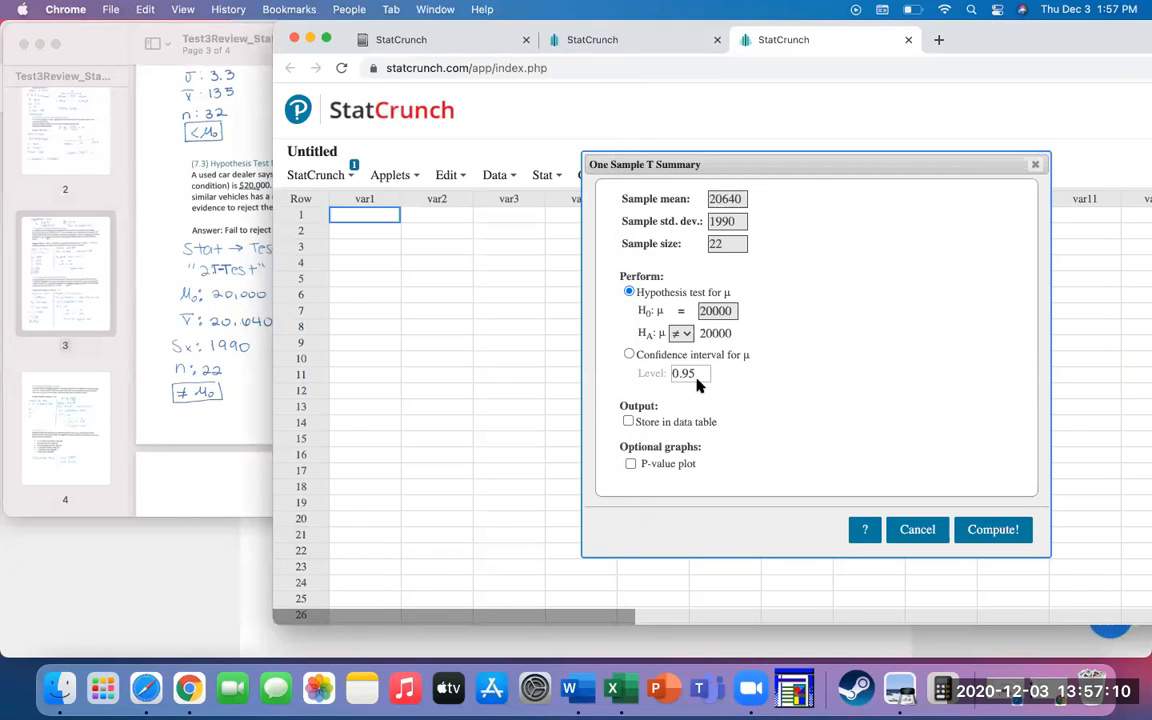
left_click(629, 354)
left_click(629, 291)
Step: Compute the one-sample T hypothesis test and move its results window fully into view over the data table
left_click(703, 311)
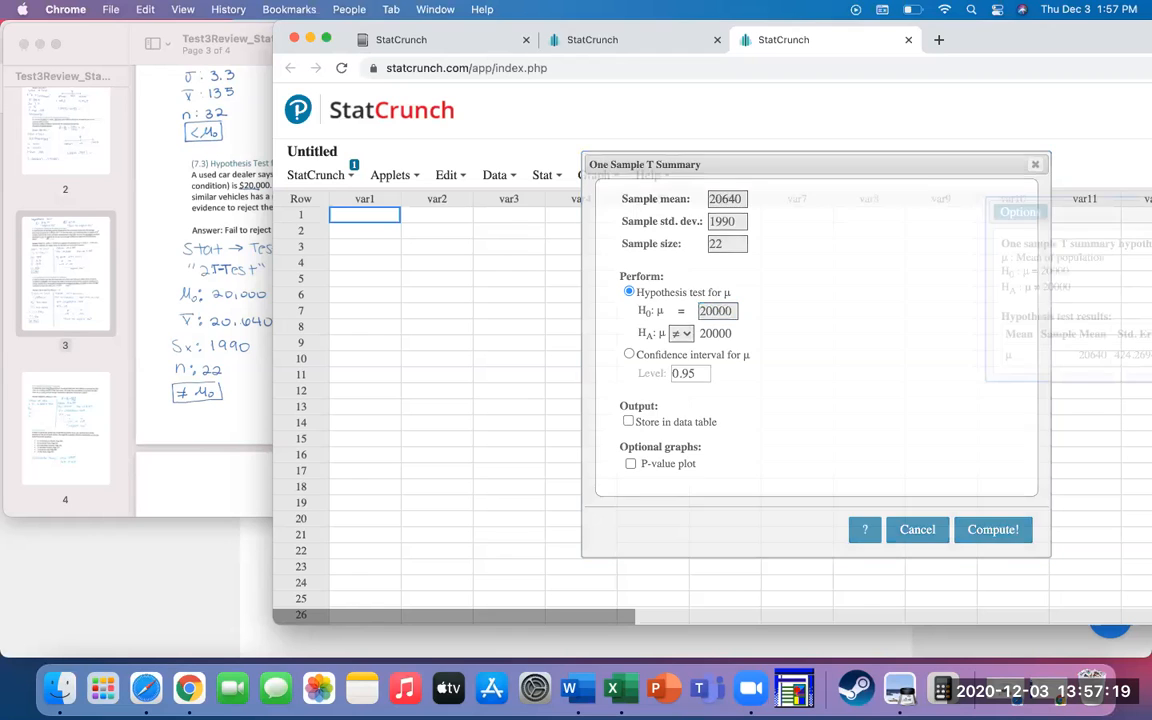
key("Return")
left_click_drag(678, 196, 666, 264)
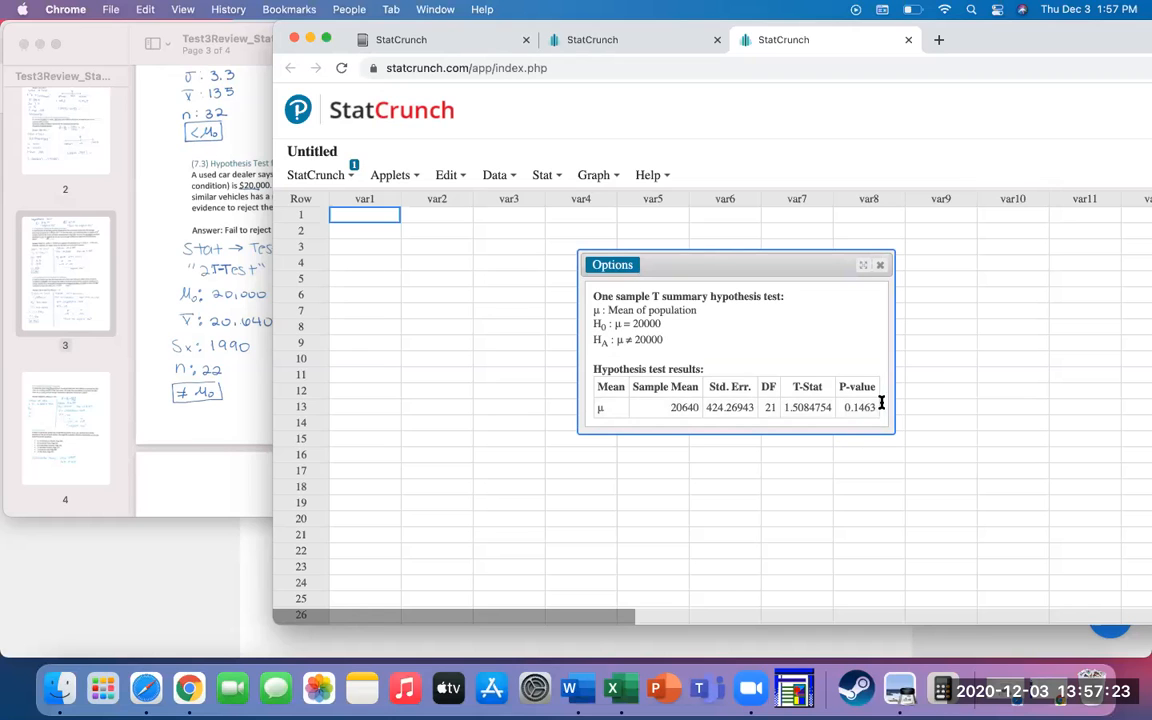
Step: Compare the T test results with the review notes for problem 7.3 and bring problem 7.4 into view
left_click(185, 343)
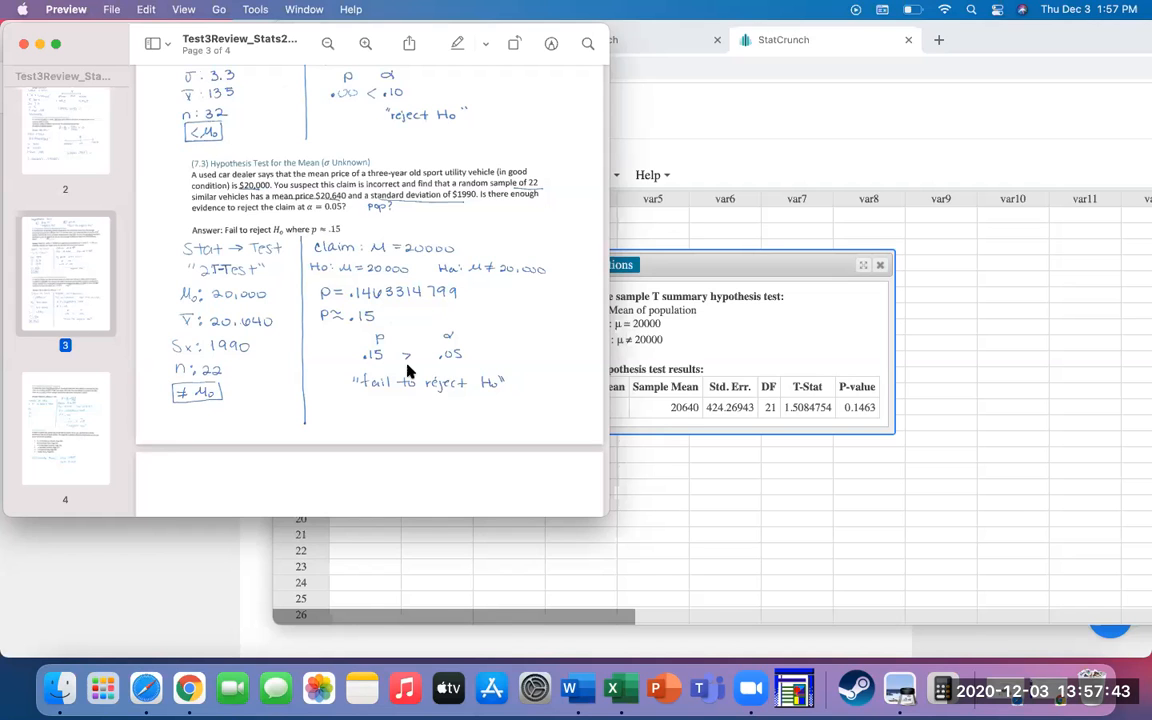
scroll(407, 371, "down", 10)
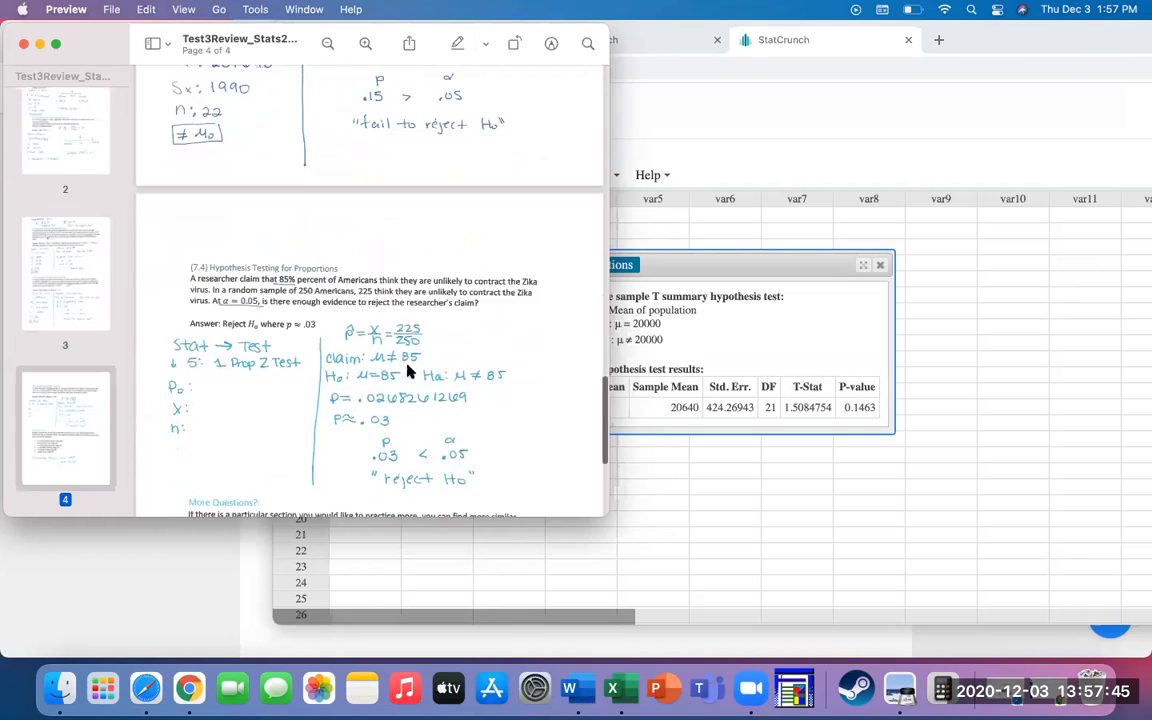
scroll(407, 371, "down", 1)
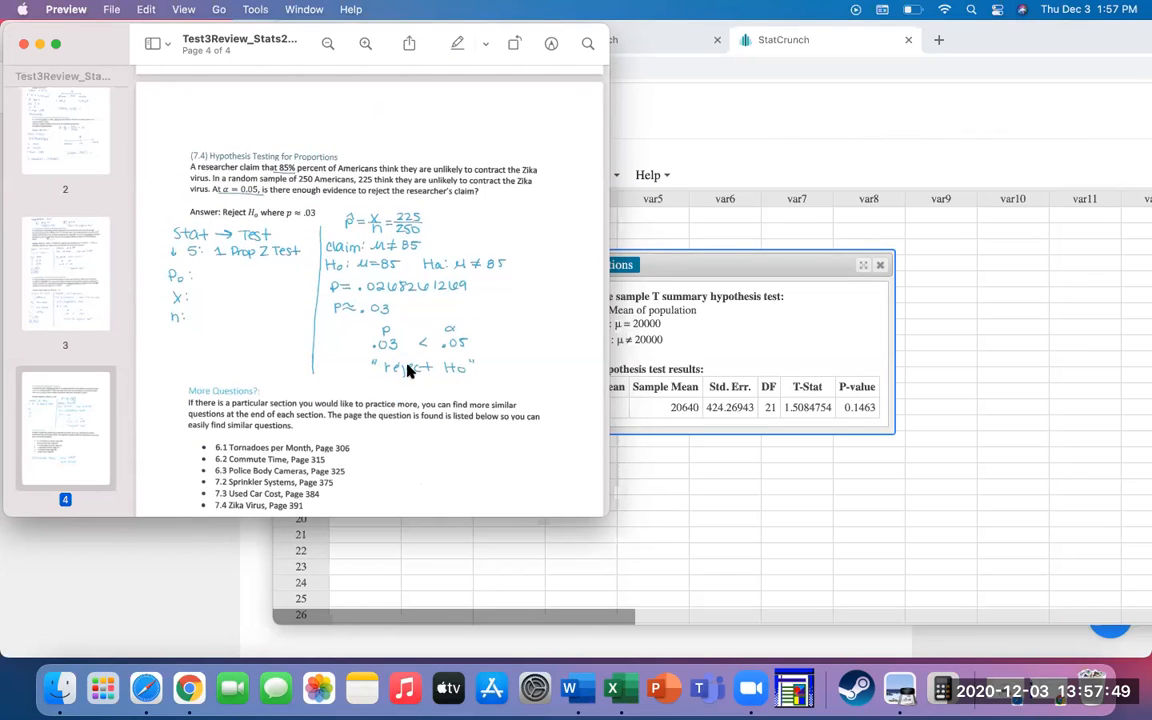
Step: Close the T test results in StatCrunch and open a one-sample proportion test with summary data
left_click(818, 217)
left_click(545, 175)
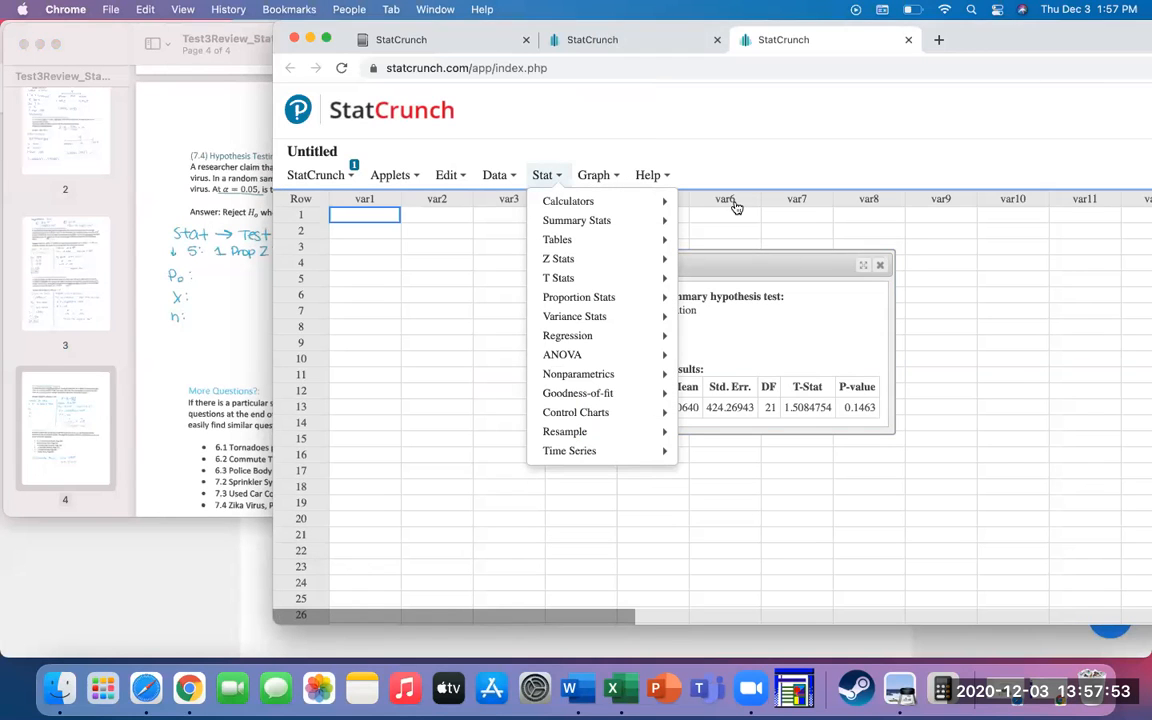
left_click(882, 268)
left_click(880, 266)
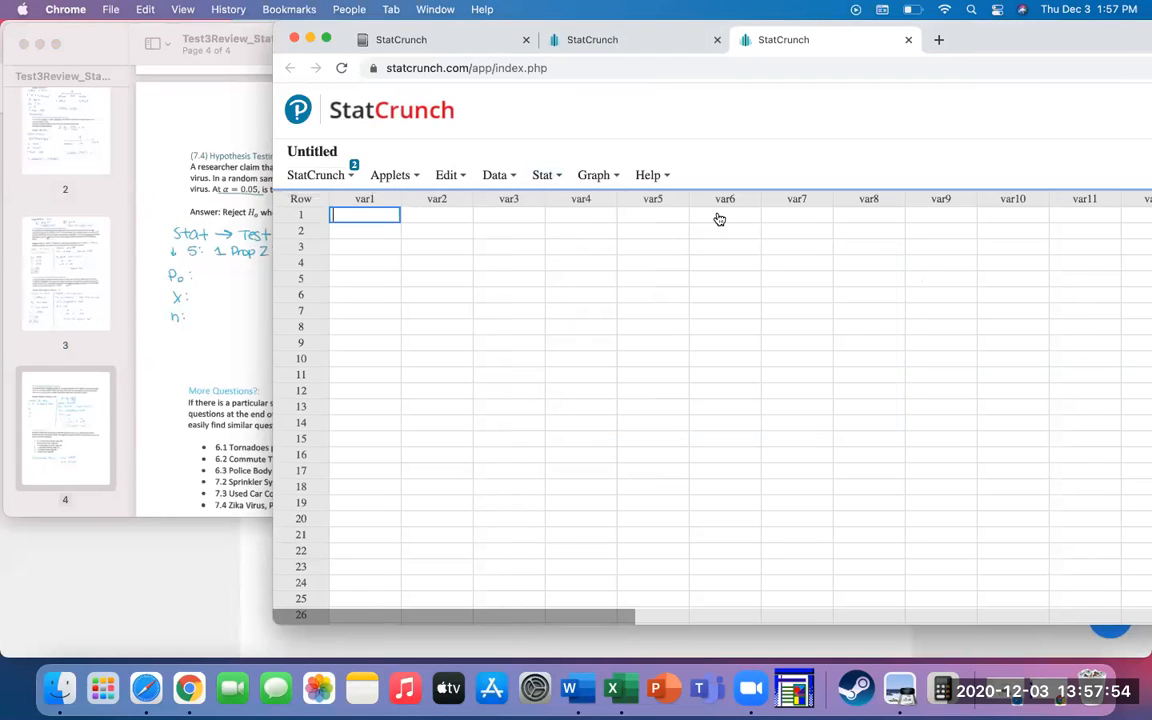
left_click(548, 175)
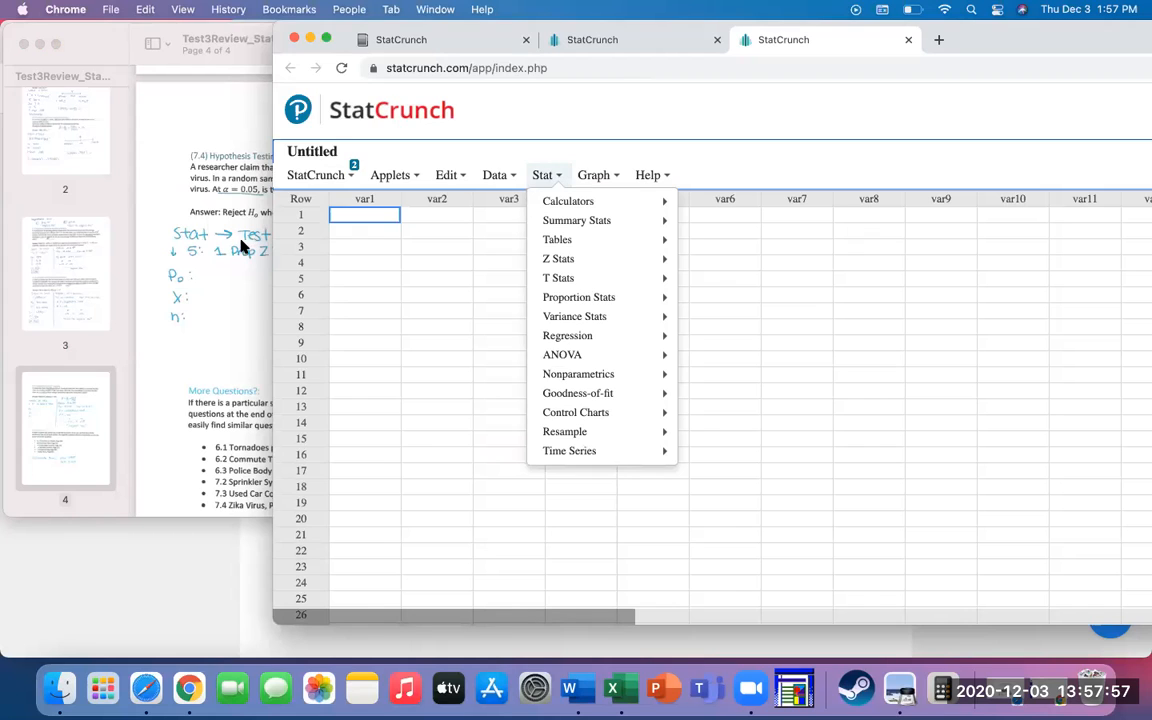
mouse_move(580, 294)
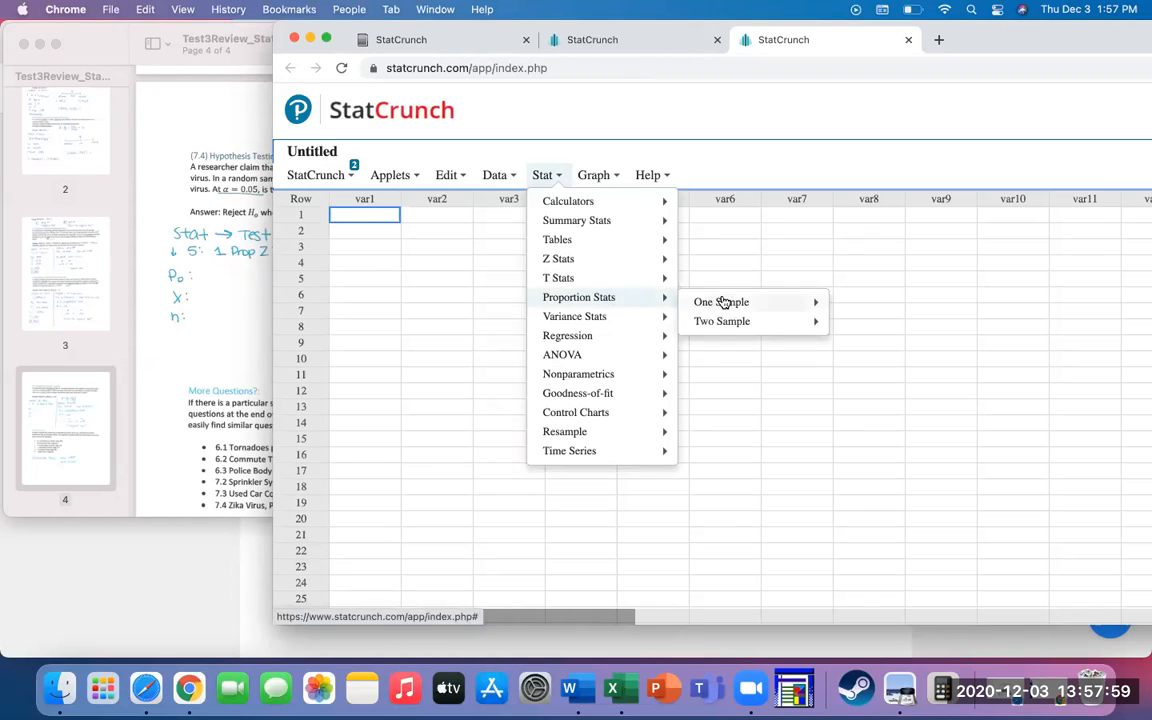
mouse_move(656, 301)
left_click(862, 325)
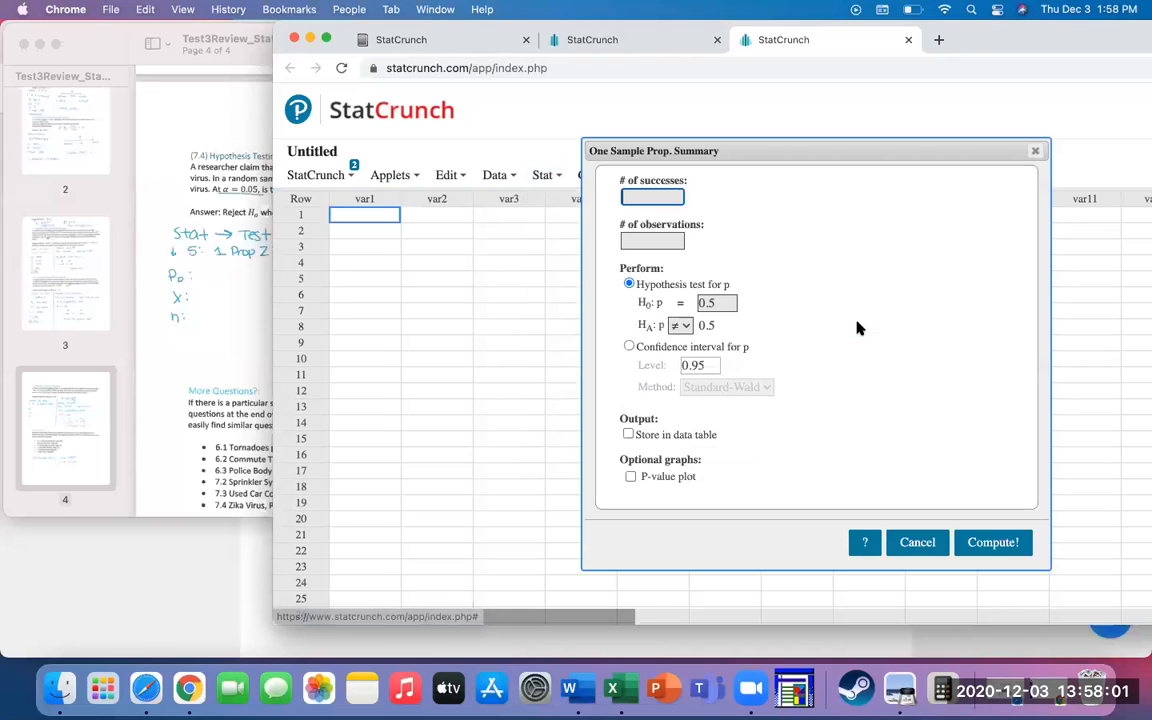
Step: Enter 225 successes and 250 observations for the proportion test, taken from problem 7.4 in the review notes
left_click(214, 208)
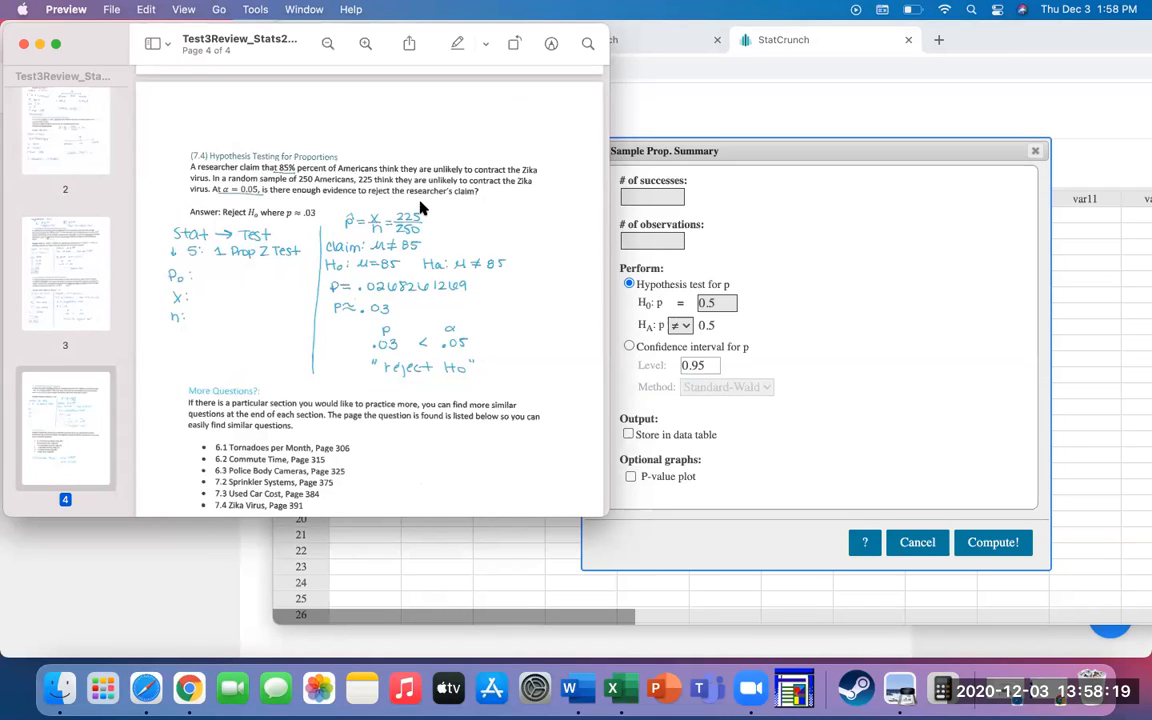
left_click(643, 198)
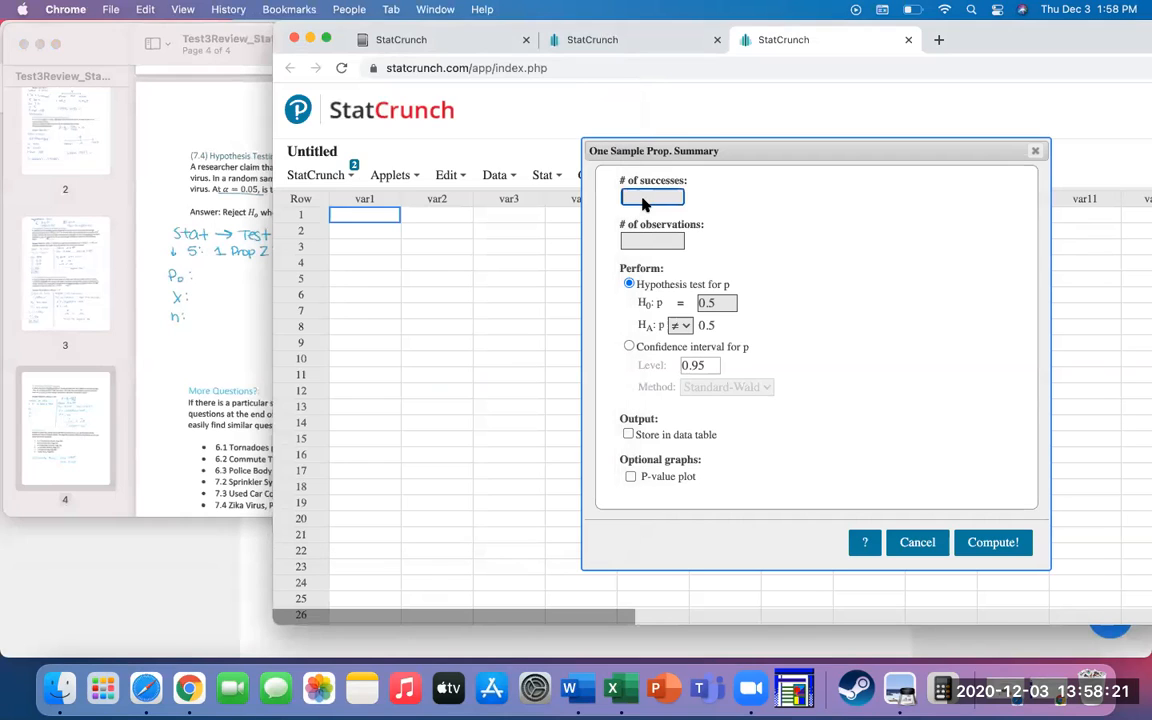
left_click(283, 283)
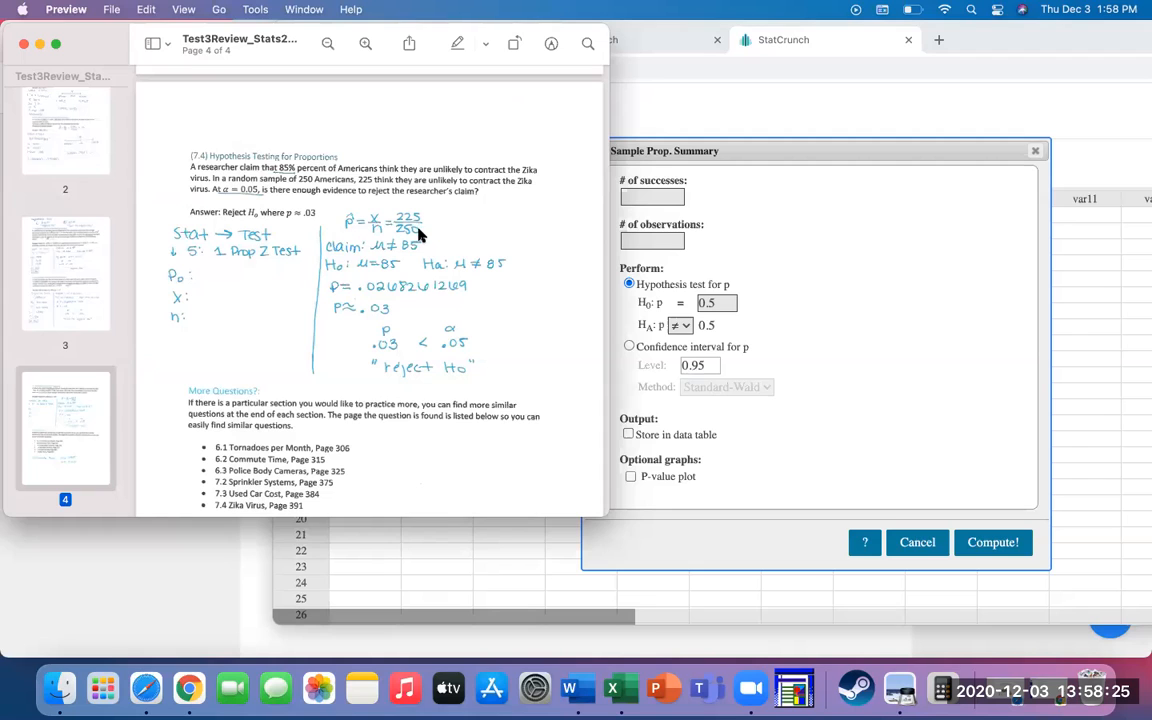
left_click(651, 197)
type("225")
key("Tab")
type("250")
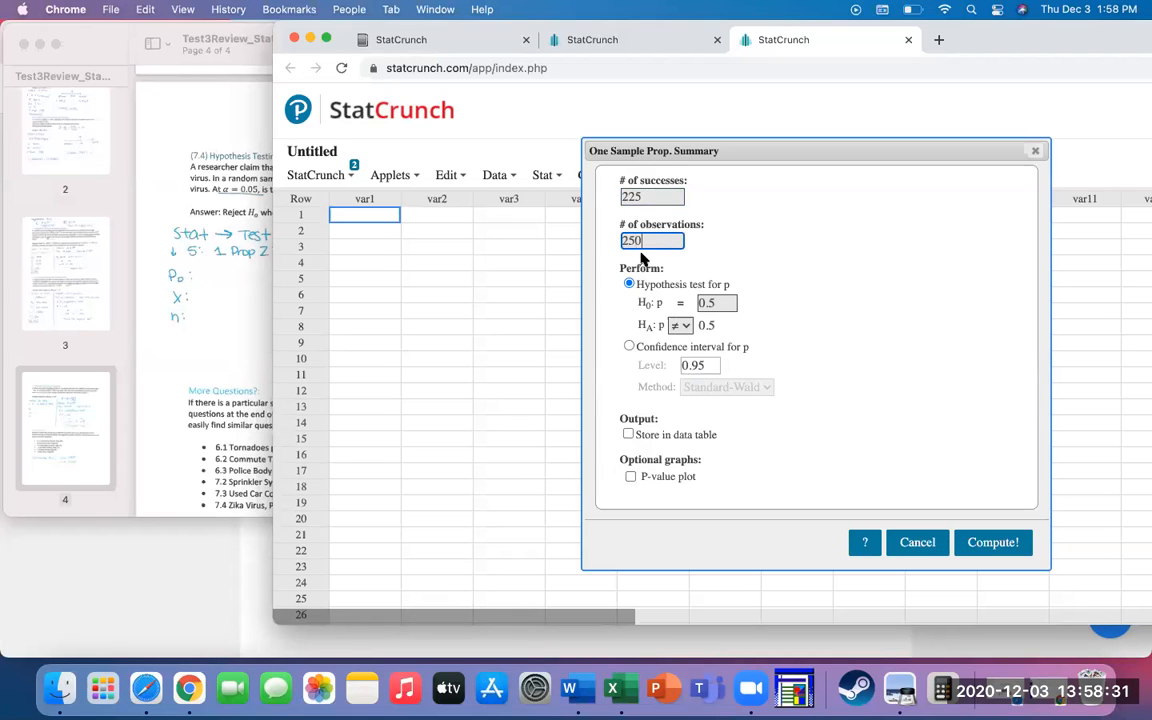
left_click(224, 289)
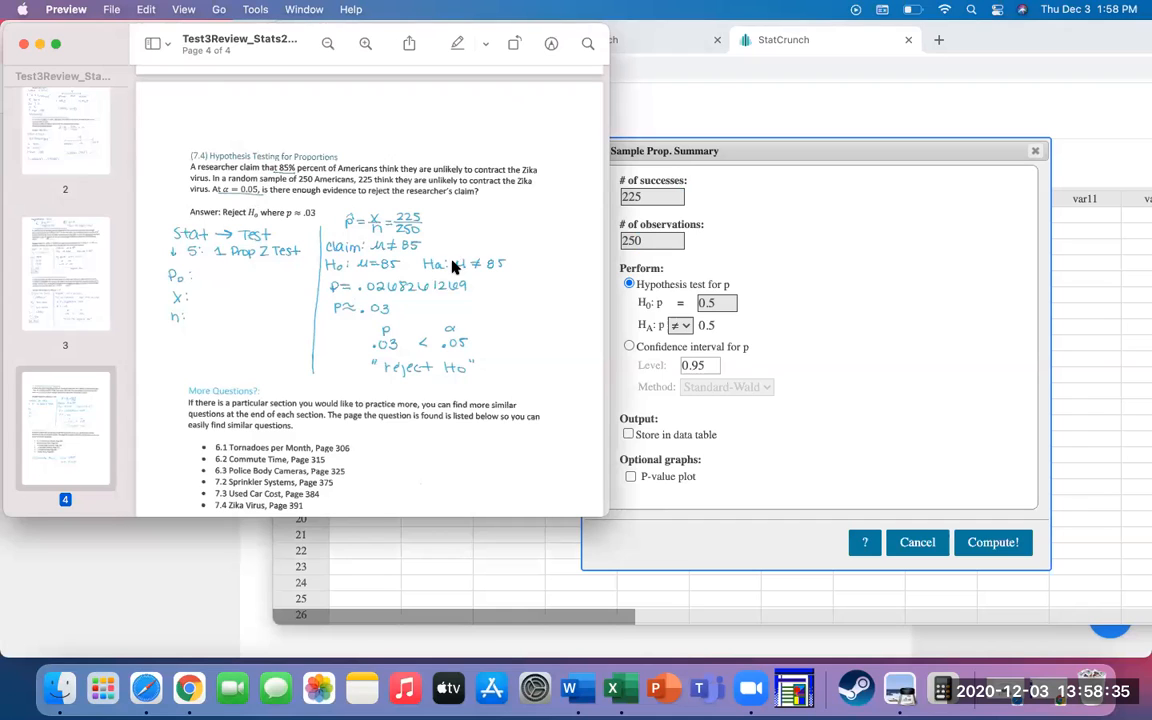
left_click(753, 315)
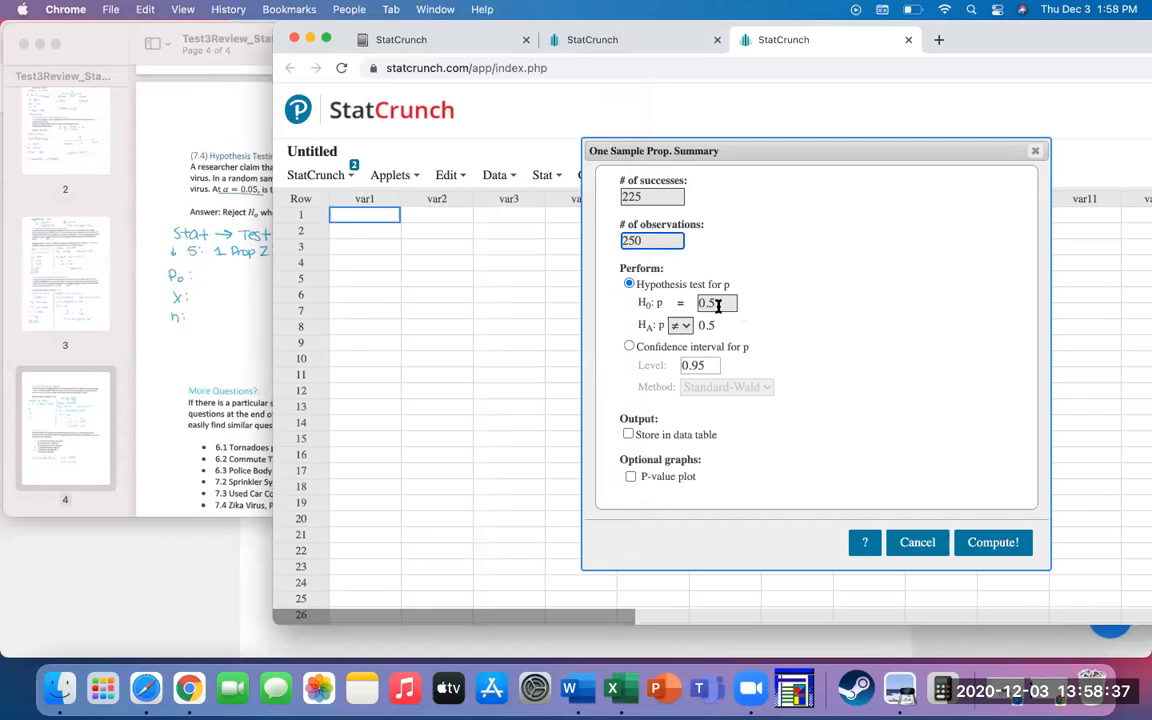
left_click(705, 362)
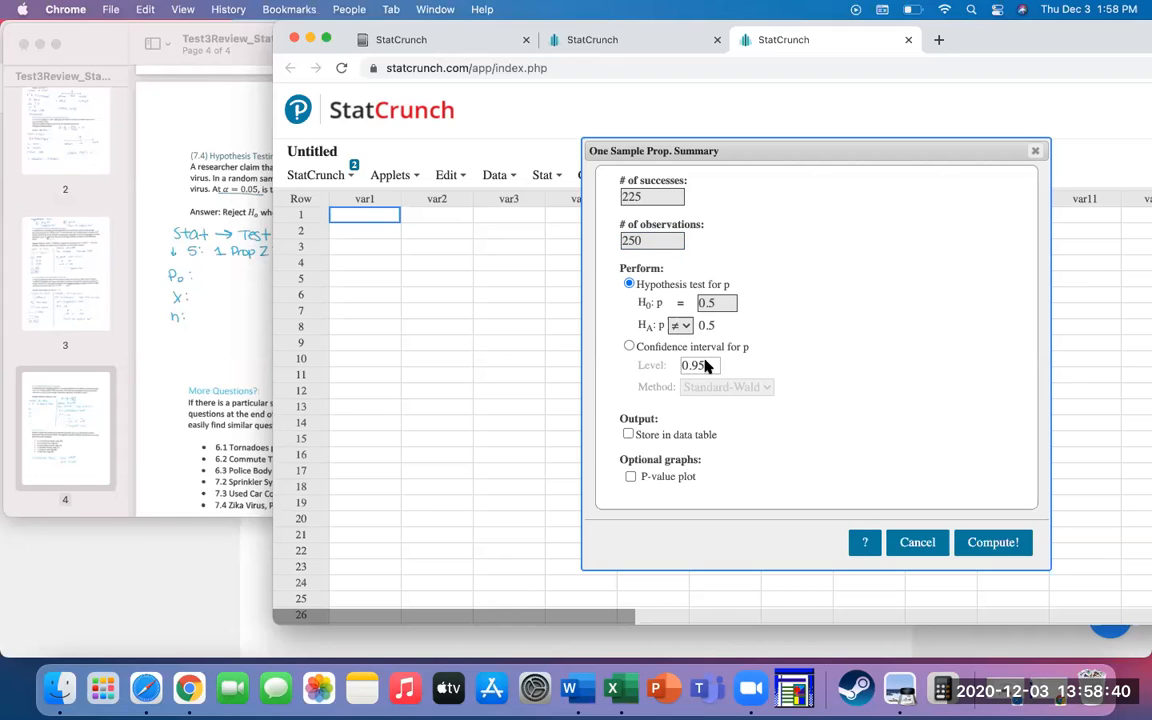
left_click(629, 346)
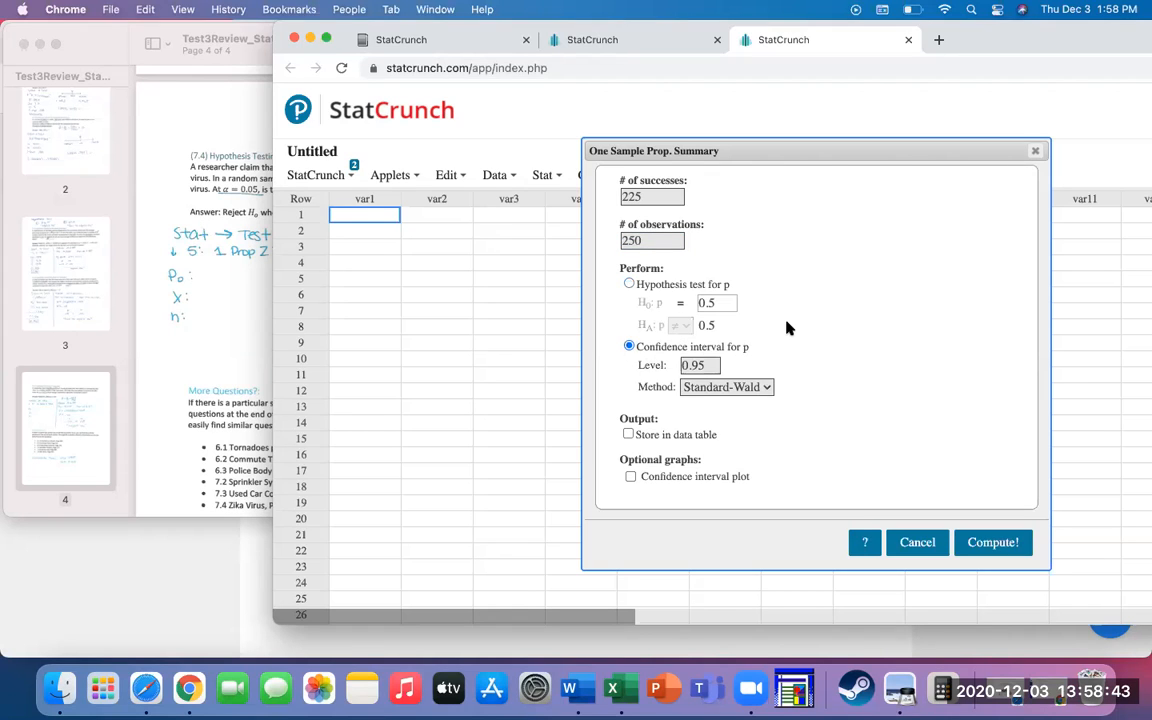
left_click(629, 284)
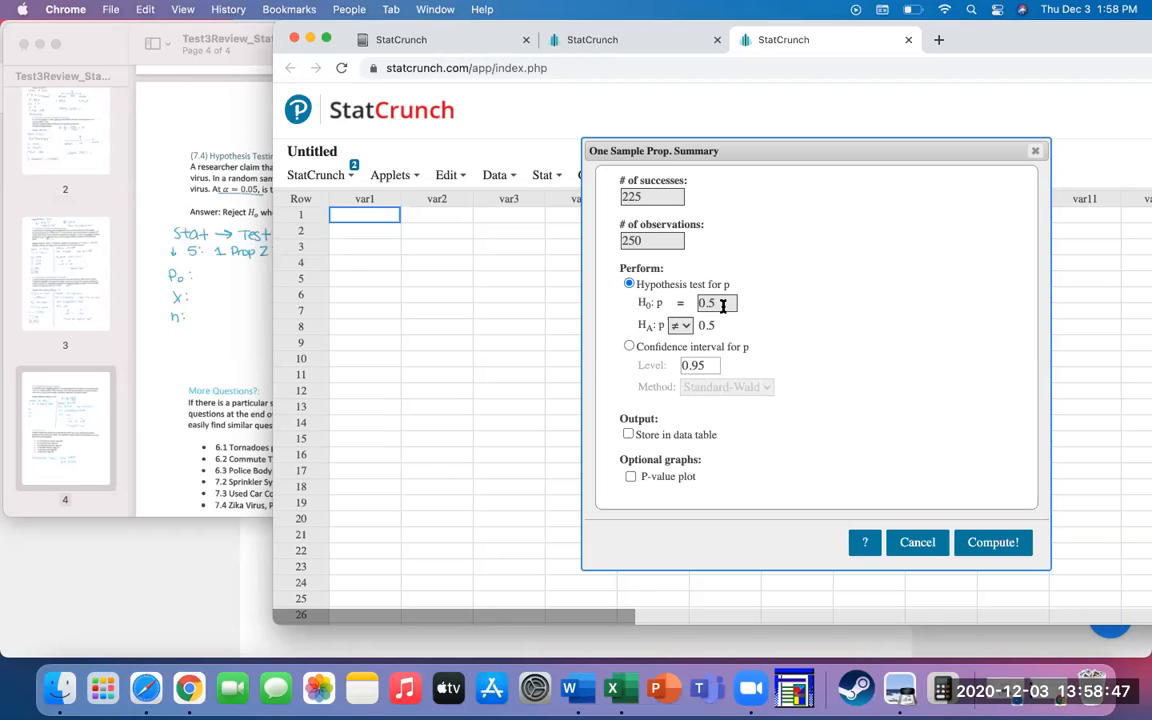
Step: Set the null proportion to 0.85 and check the hypotheses against the review notes for problem 7.4
left_click(243, 331)
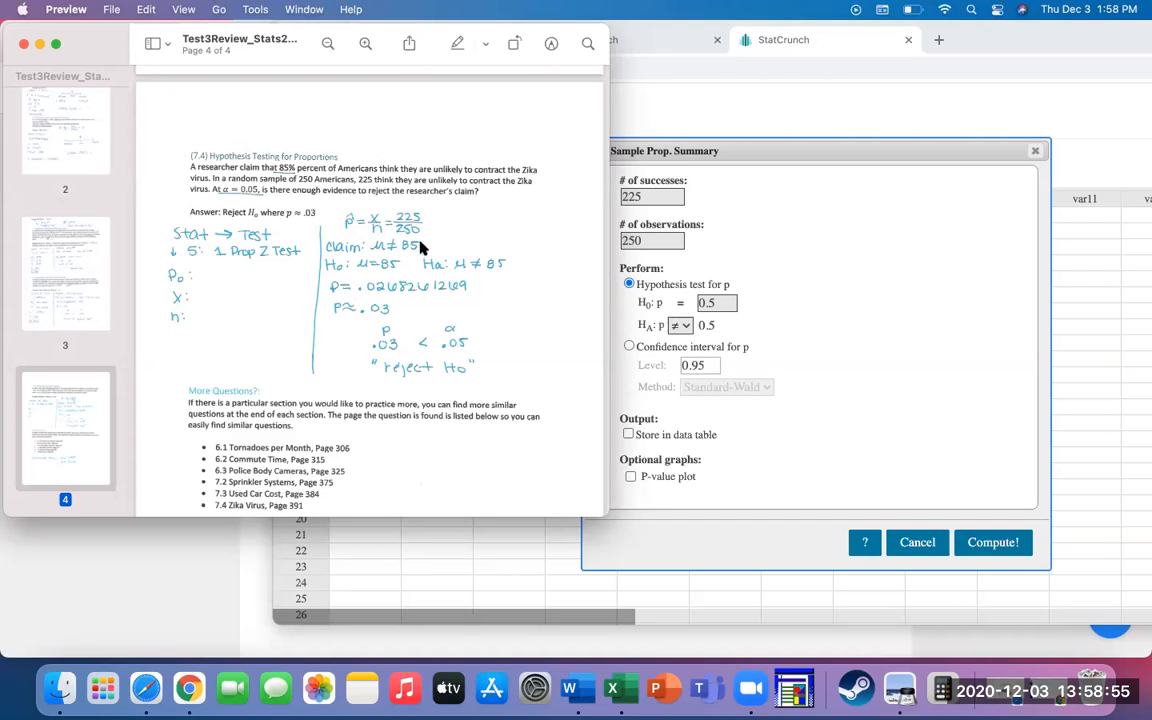
double_click(707, 303)
left_click(722, 304)
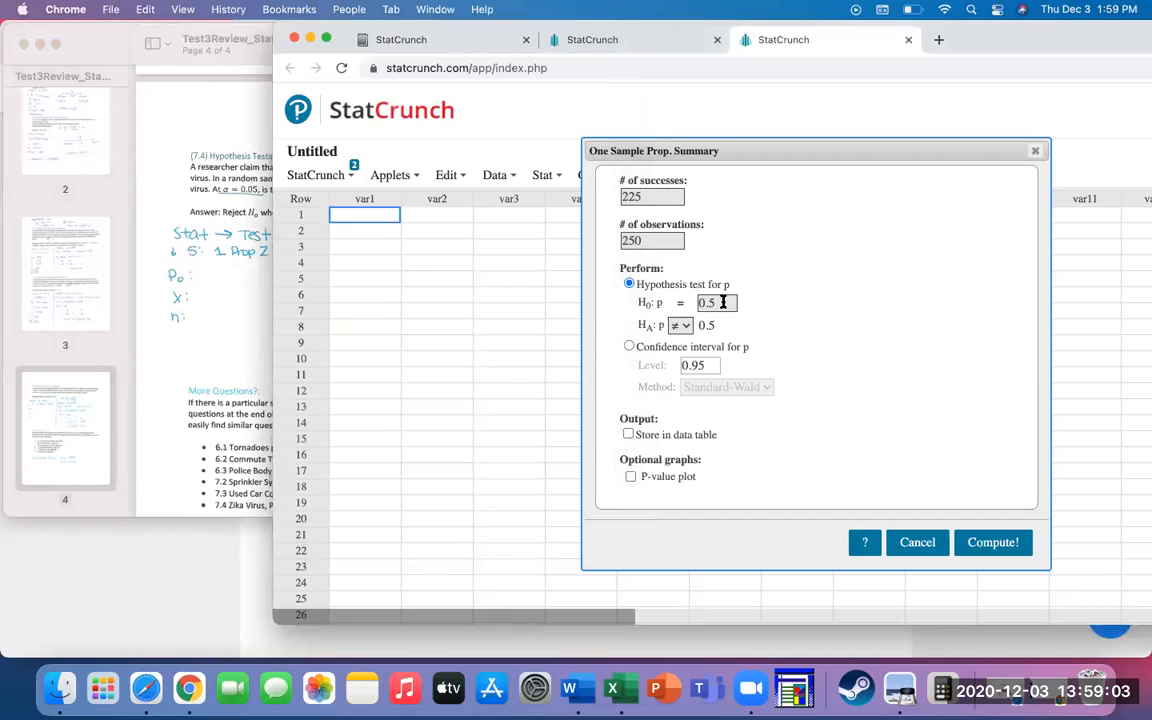
type("0.85")
left_click(250, 326)
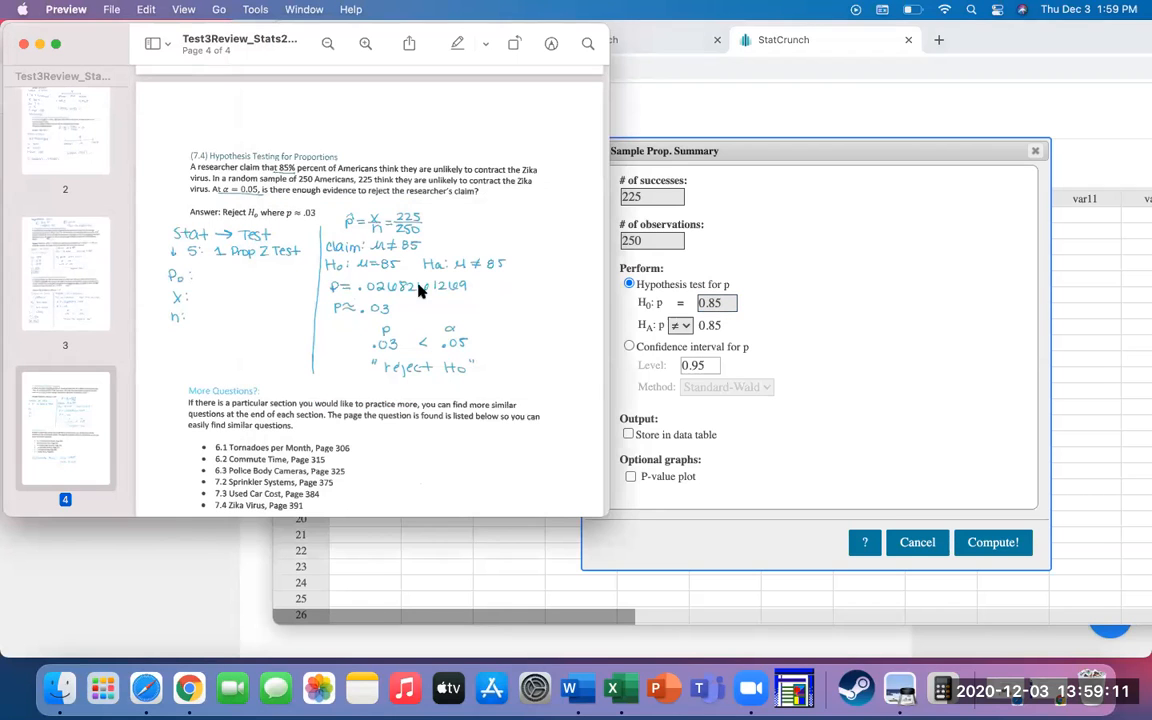
Step: Compute the one-sample proportion hypothesis test and move its results window fully into view
double_click(715, 303)
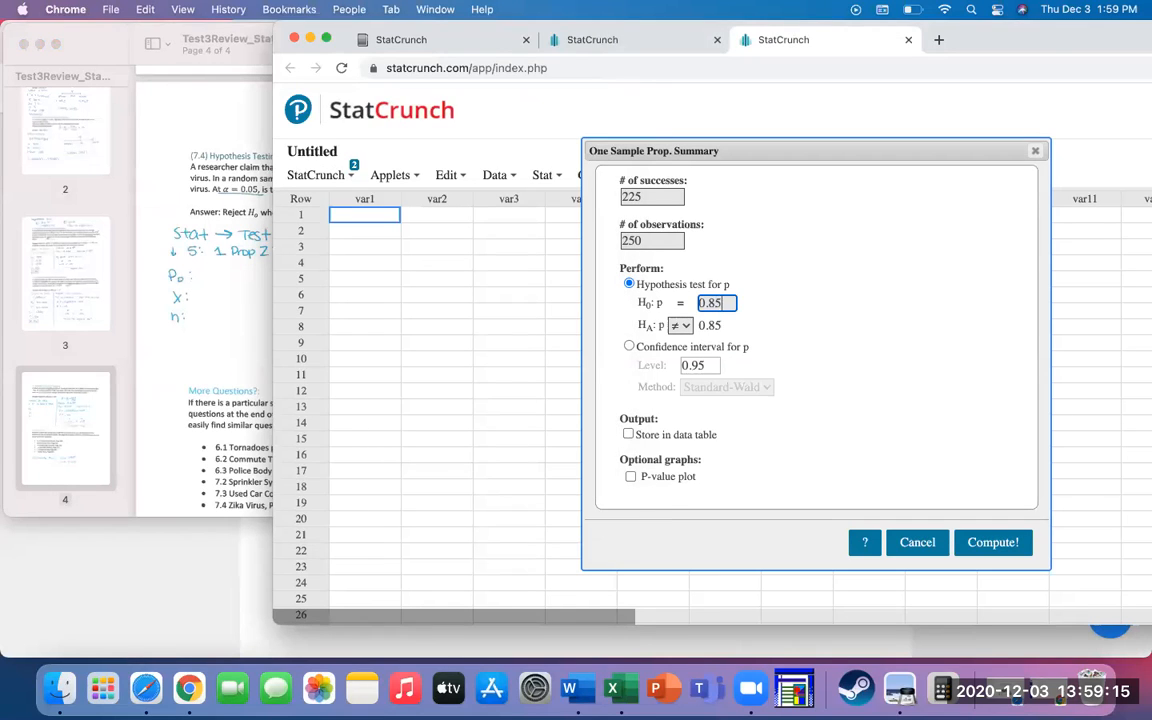
key("Return")
left_click_drag(1100, 230, 605, 243)
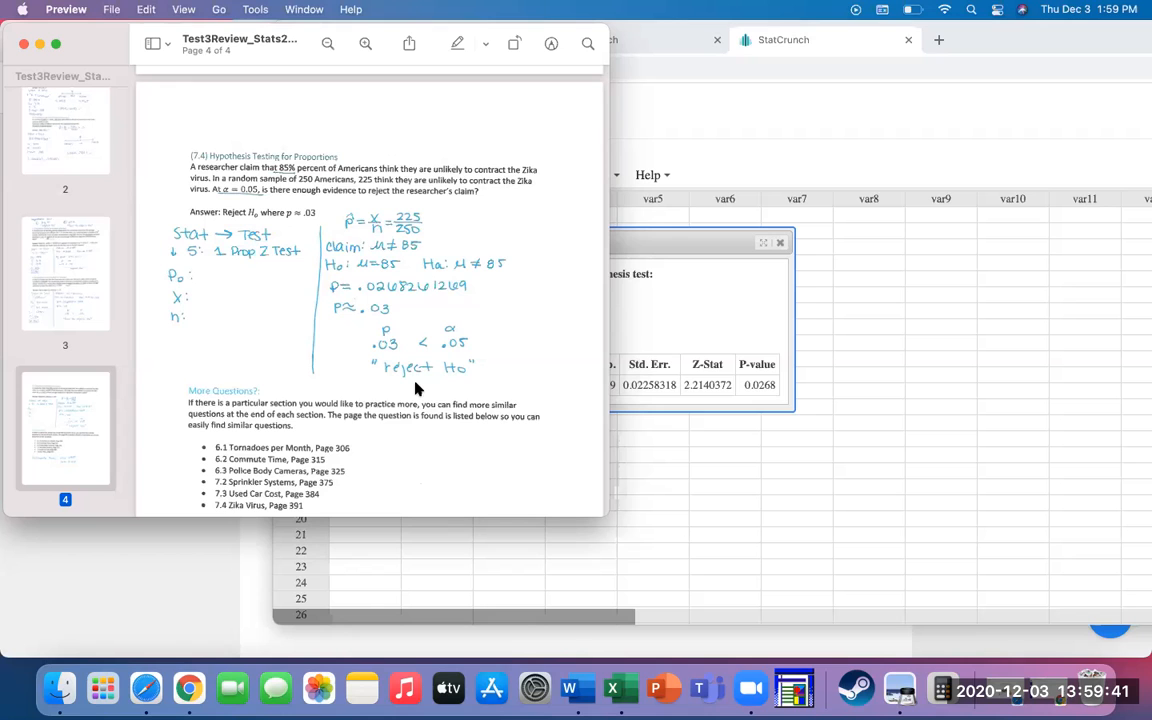
Step: Look back through the review document from problem 7.4 to problems 7.3 and 7.2
scroll(416, 388, "up", 3)
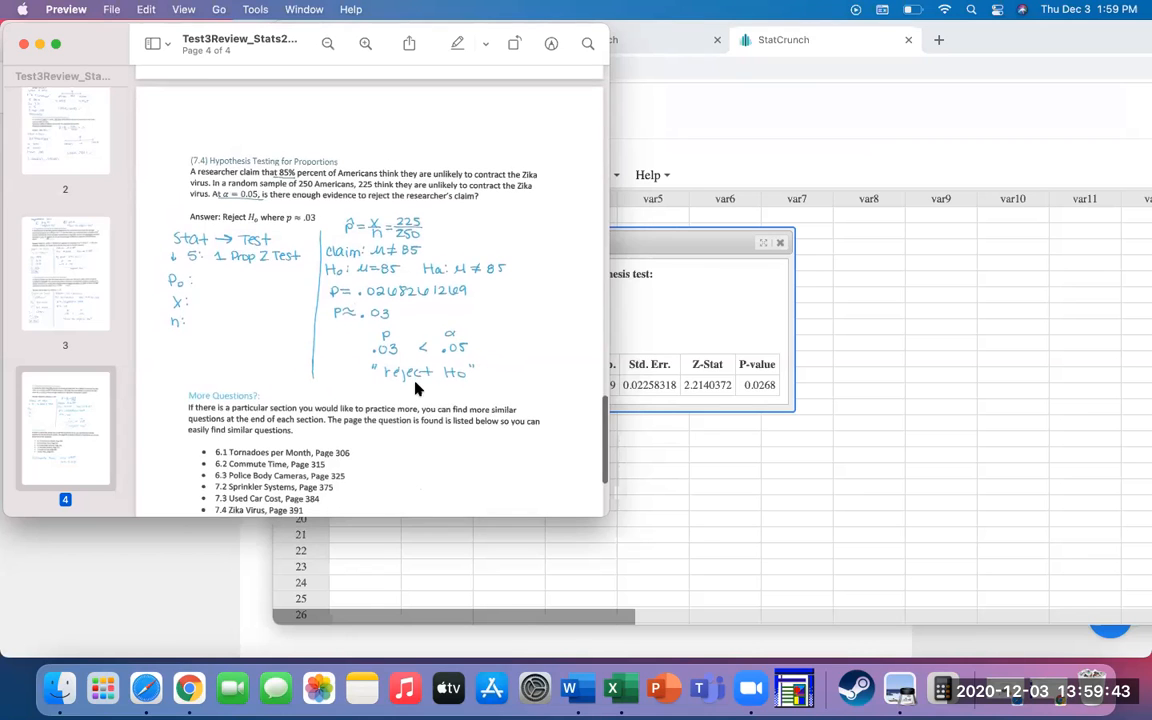
scroll(416, 388, "up", 10)
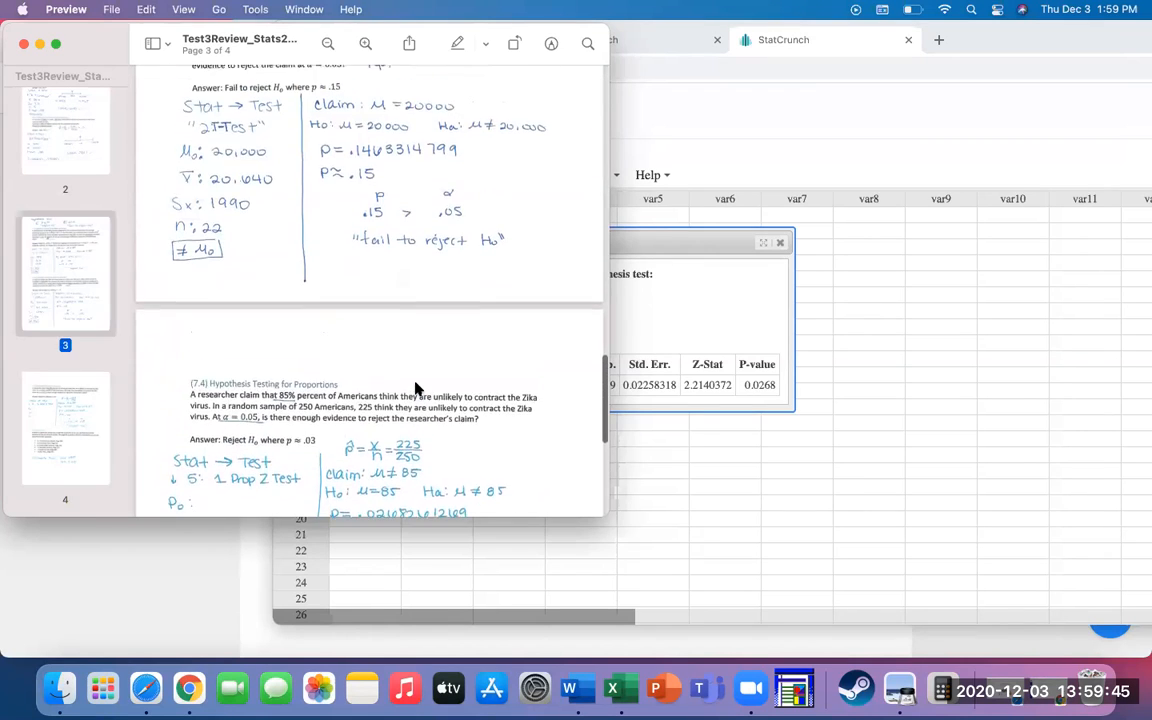
scroll(416, 388, "up", 6)
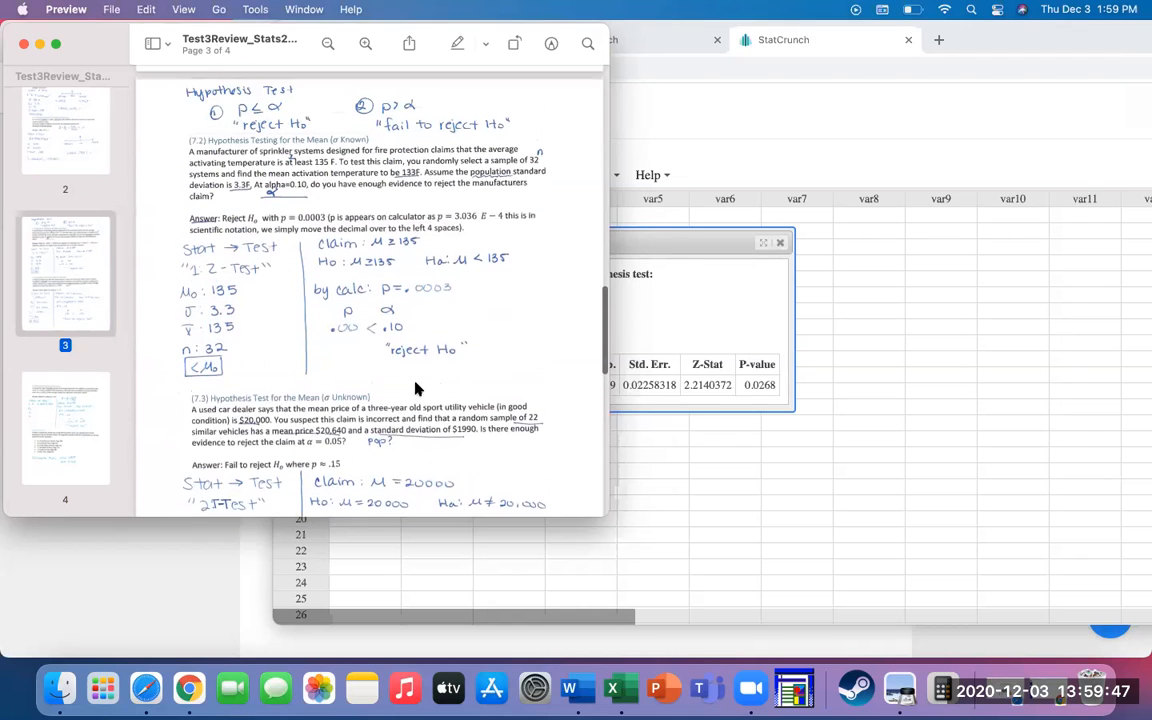